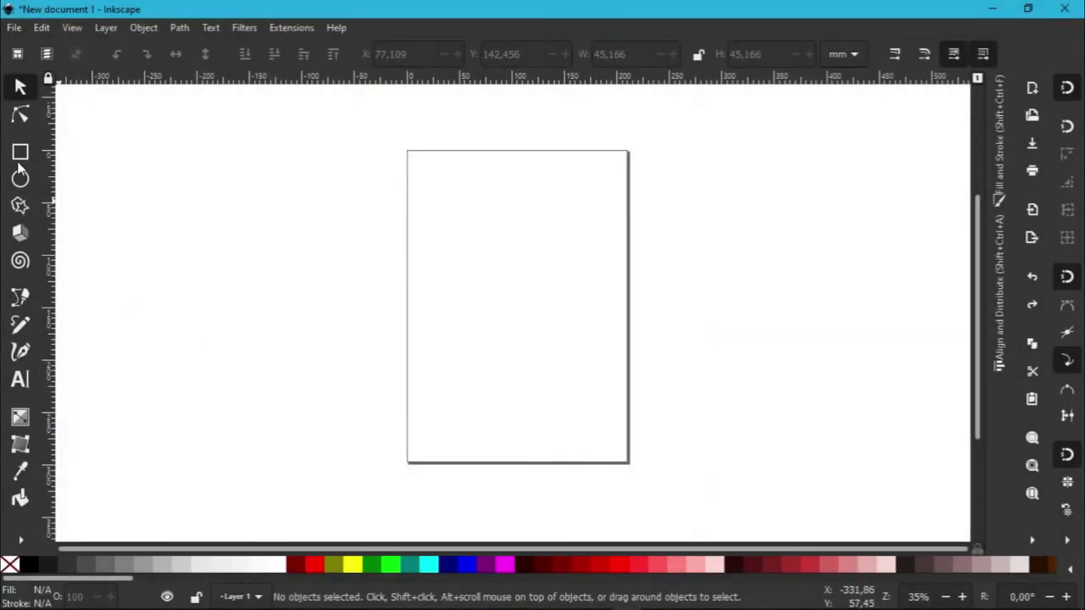
# - Draw a square outline about 21.6 mm per side on the page
pyautogui.click(19, 156)
pyautogui.scroll(3, 527, 237)
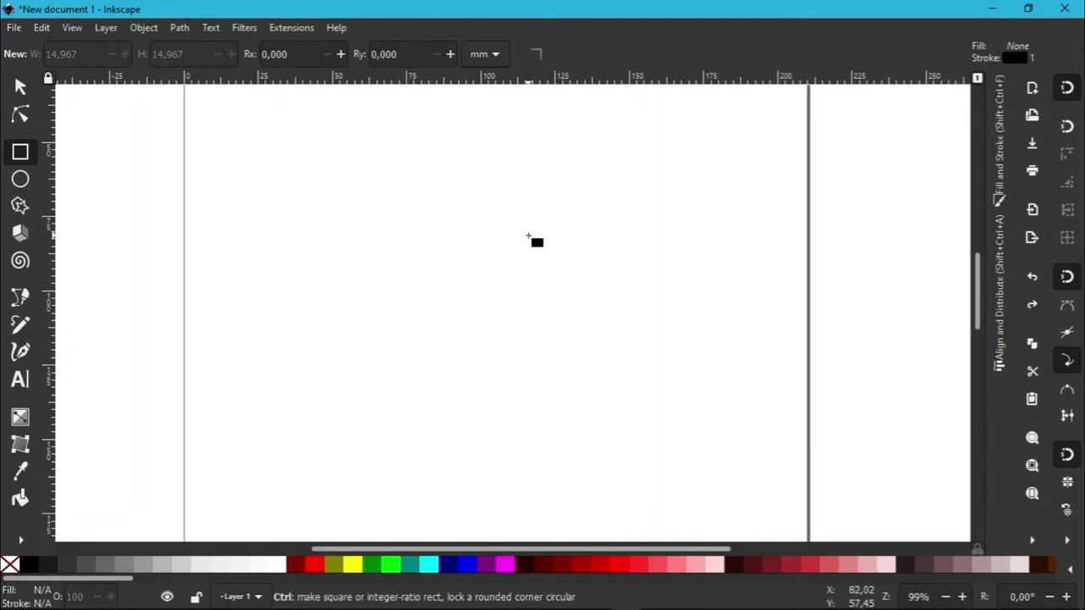
pyautogui.scroll(2, 505, 229)
pyautogui.moveTo(268, 175); pyautogui.dragTo(394, 316)
pyautogui.click(23, 88)
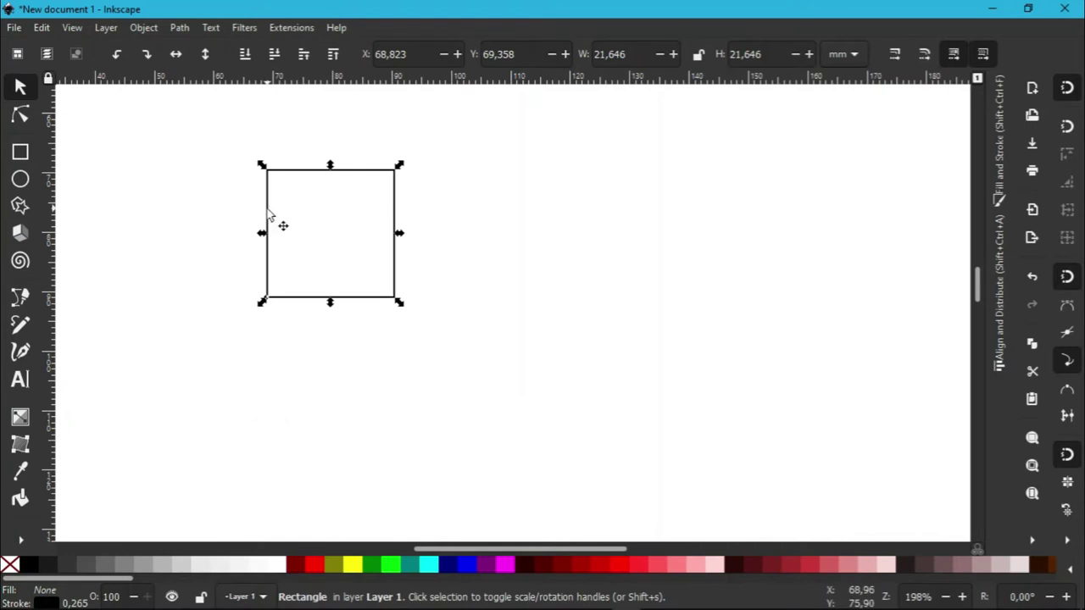
# - Copy and paste the square twice, snapping the copies side by side into a row of three
pyautogui.click(38, 28)
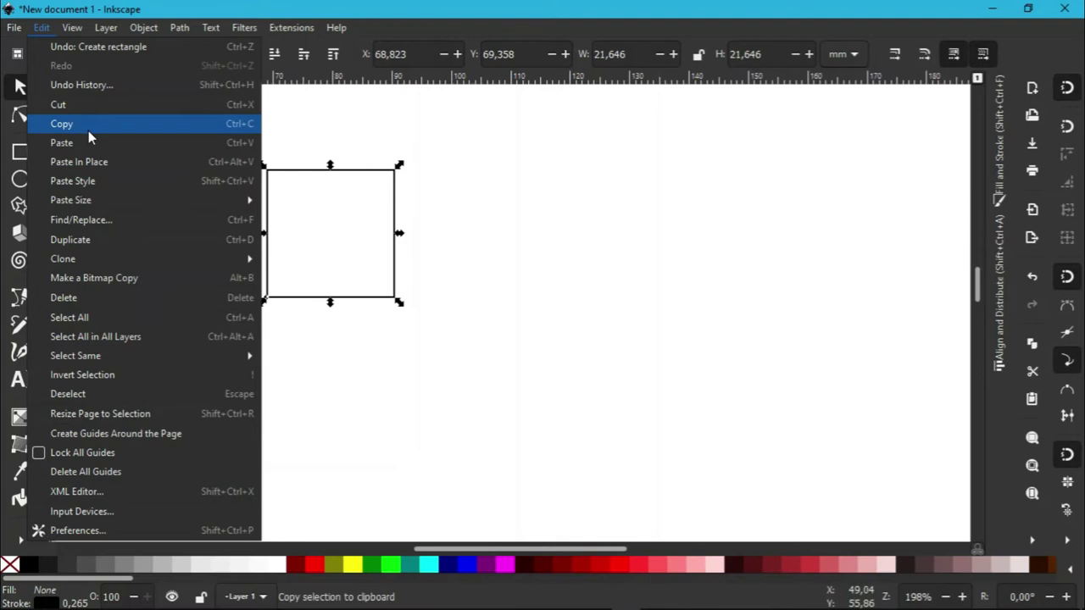
pyautogui.click(61, 123)
pyautogui.click(41, 28)
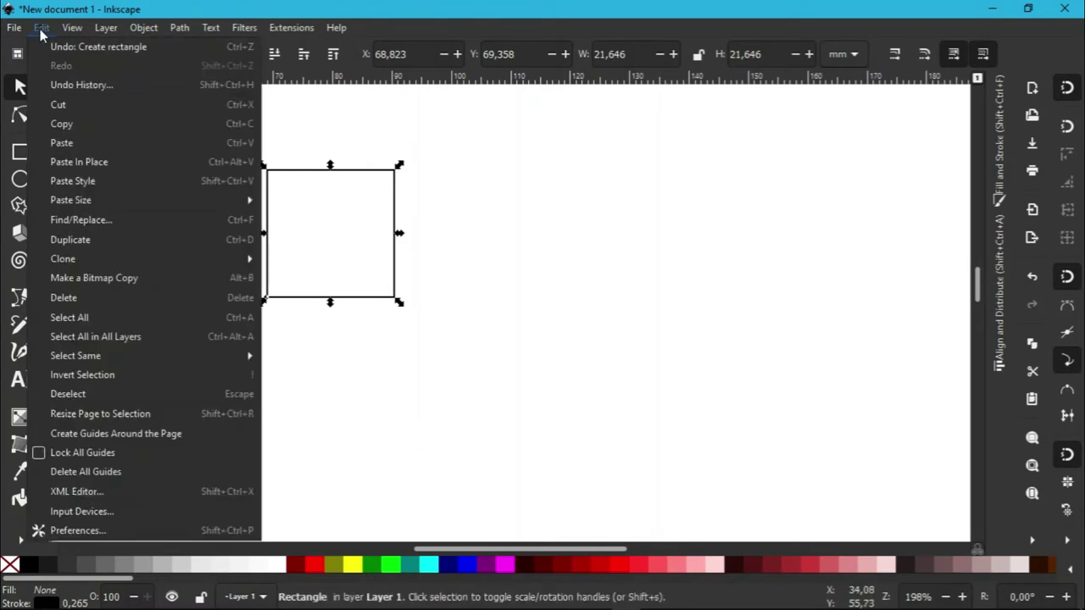
pyautogui.click(90, 169)
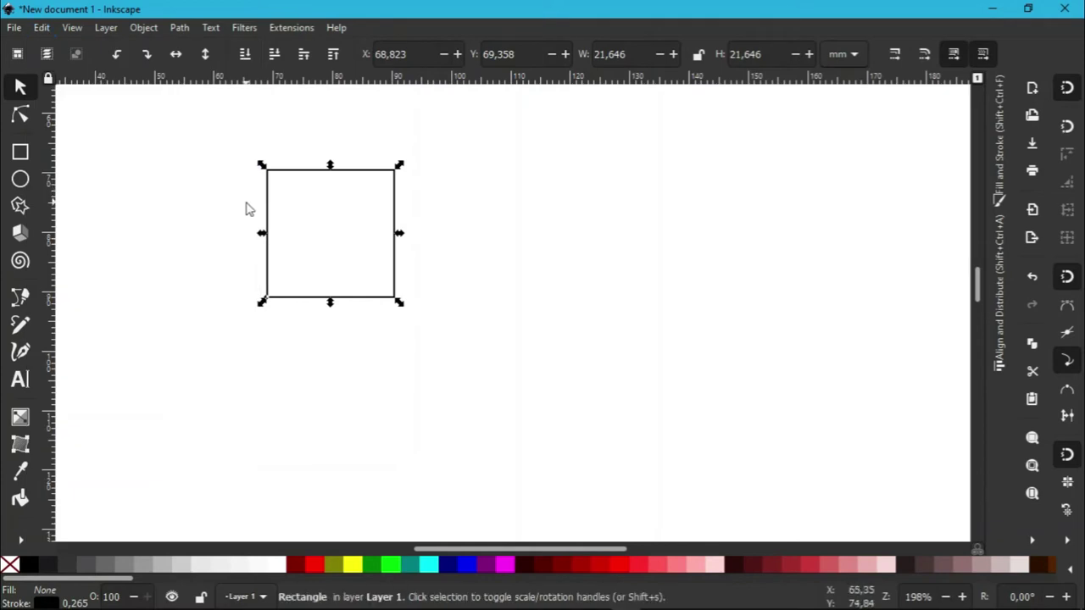
pyautogui.moveTo(267, 215); pyautogui.dragTo(394, 235)
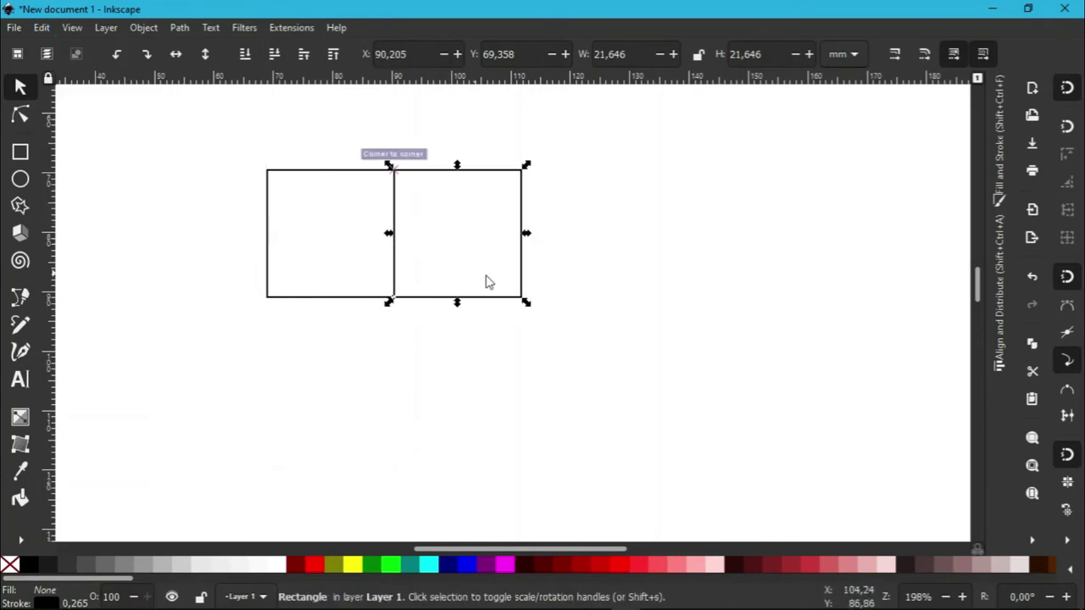
pyautogui.click(41, 27)
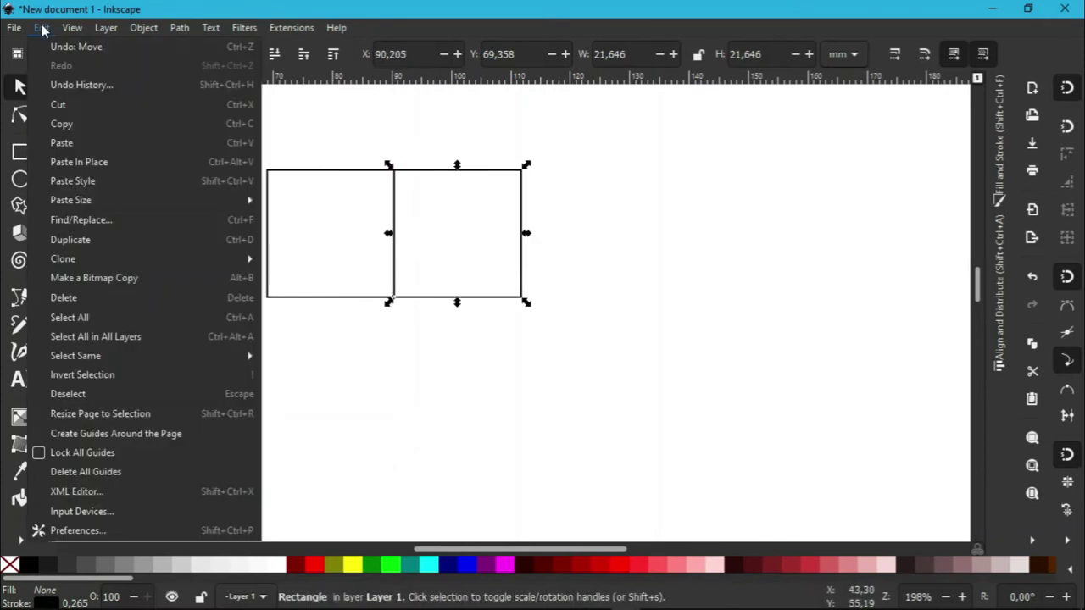
pyautogui.click(107, 127)
pyautogui.click(41, 27)
pyautogui.click(125, 161)
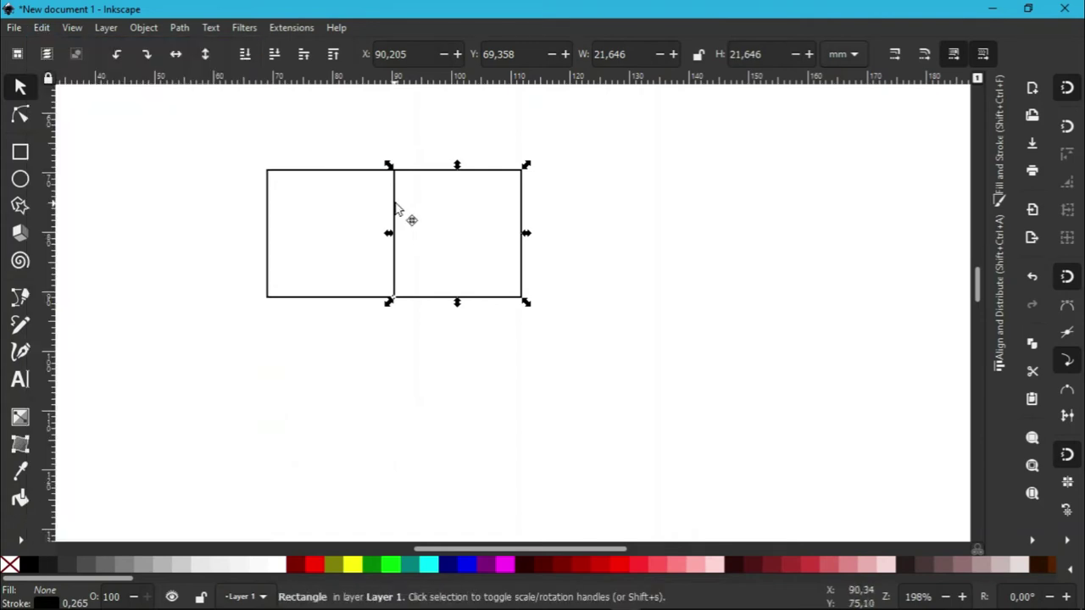
pyautogui.moveTo(395, 208); pyautogui.dragTo(527, 205)
# - Duplicate the row of three squares and snap it directly below as a second row
pyautogui.click(700, 344)
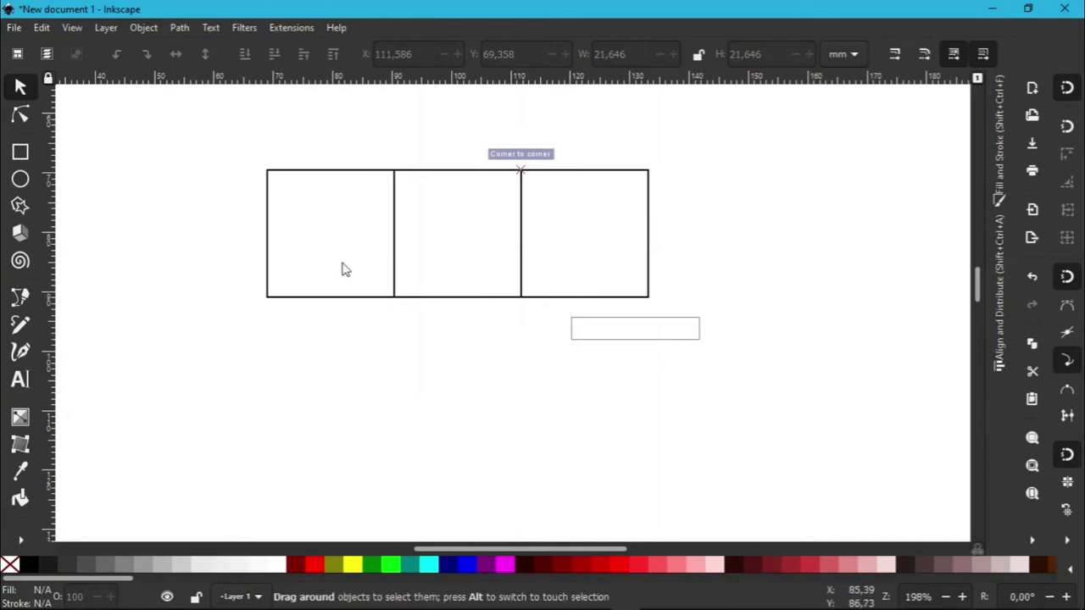
pyautogui.moveTo(346, 269); pyautogui.dragTo(222, 157)
pyautogui.hotkey('ctrl', 'd')
pyautogui.moveTo(298, 177); pyautogui.dragTo(325, 300)
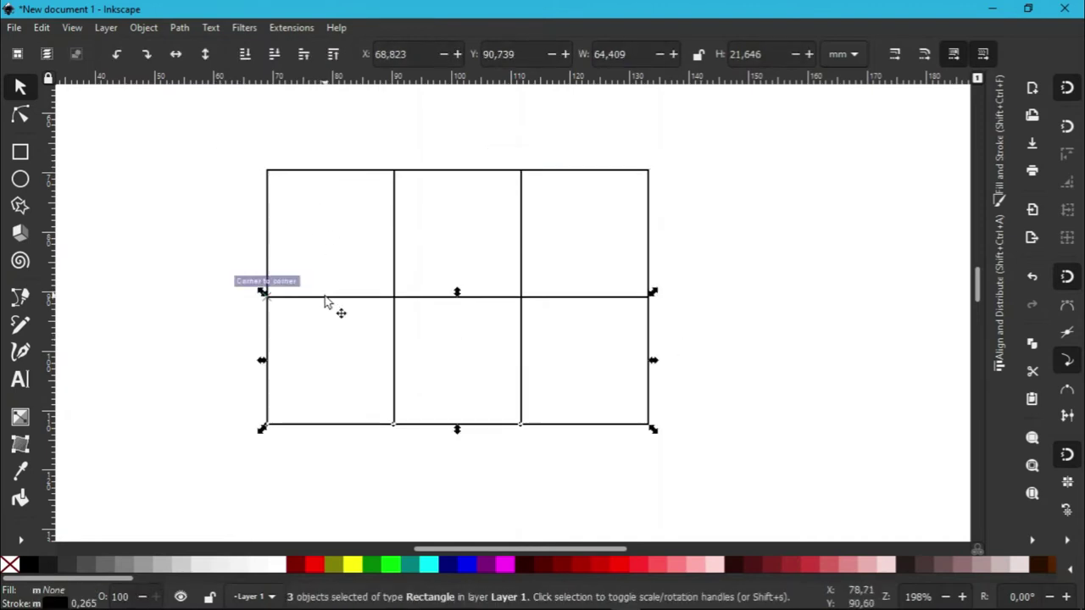
# - Duplicate the bottom row of squares and snap it below as a third row
pyautogui.scroll(-2, 326, 302)
pyautogui.keyDown('ctrl'); pyautogui.scroll(-1, 333, 305); pyautogui.keyUp('ctrl')
pyautogui.click(604, 343)
pyautogui.moveTo(603, 360); pyautogui.dragTo(269, 241)
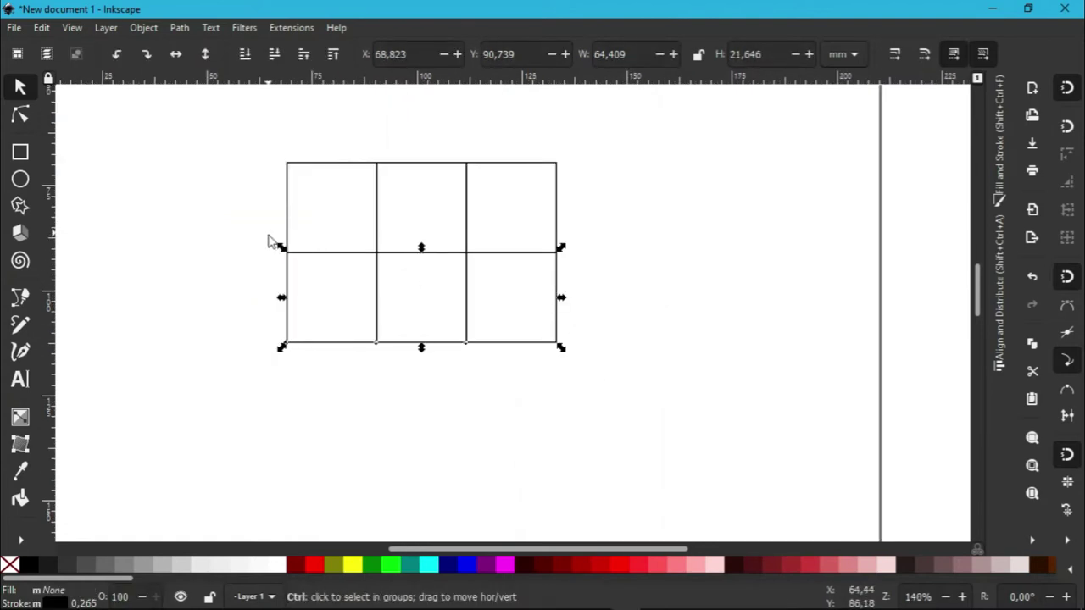
pyautogui.hotkey('ctrl', 'd')
pyautogui.moveTo(339, 263); pyautogui.dragTo(342, 351)
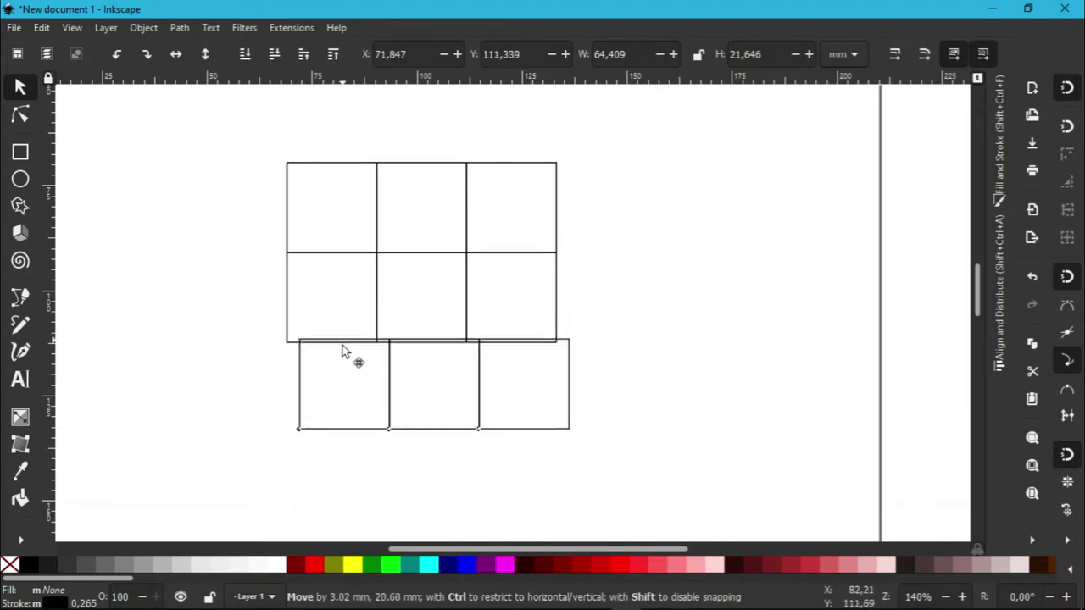
# - Move the lower two rows down to create a fourth row of three squares
pyautogui.click(606, 341)
pyautogui.moveTo(588, 442); pyautogui.dragTo(258, 243)
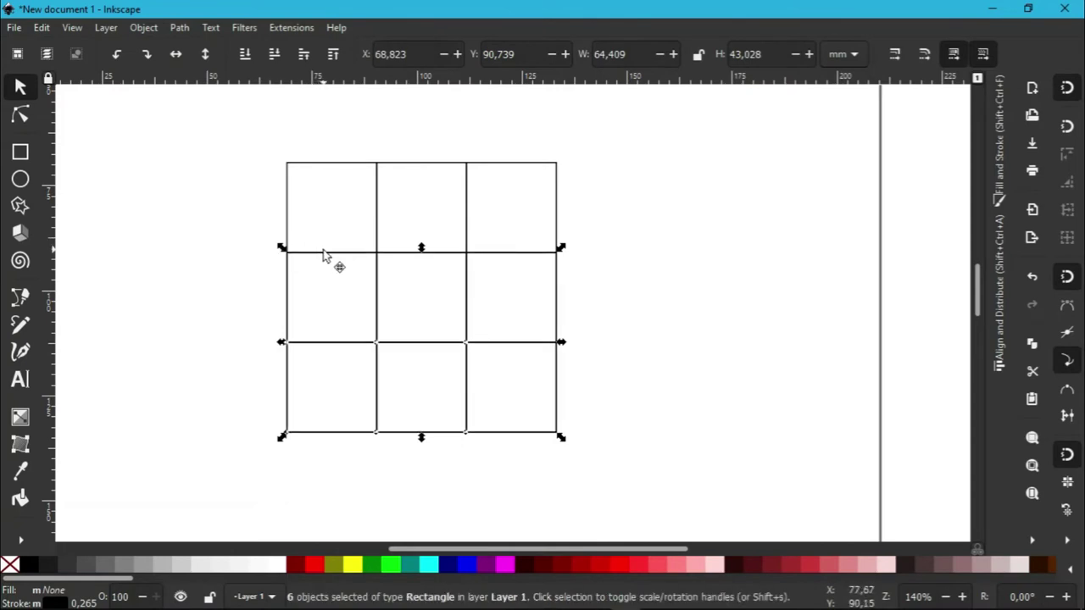
pyautogui.moveTo(323, 255); pyautogui.dragTo(339, 435)
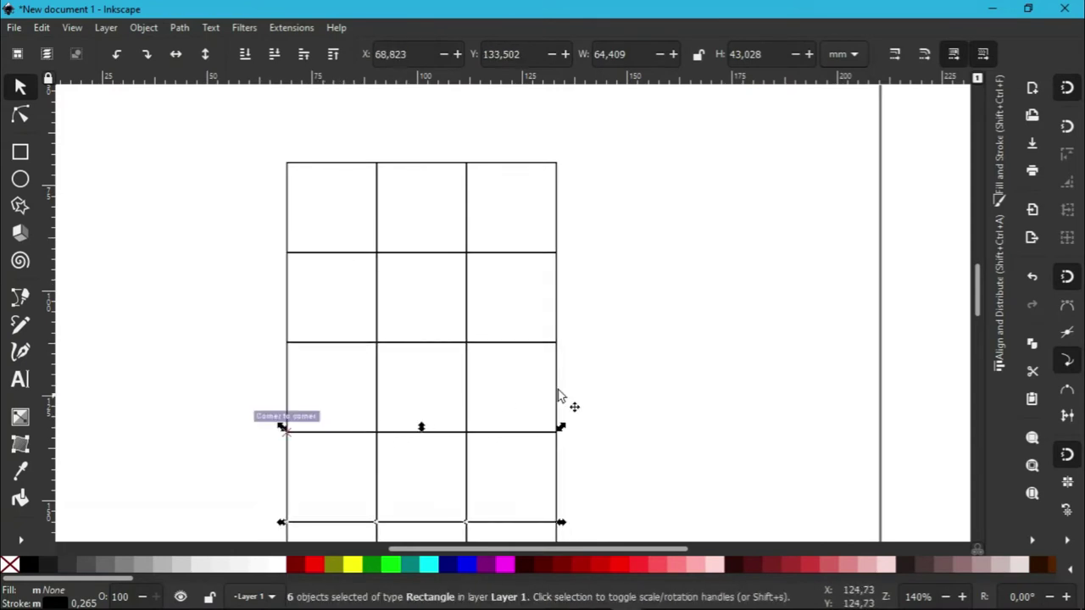
pyautogui.click(480, 315)
pyautogui.scroll(-1, 441, 313)
pyautogui.scroll(-1, 414, 312)
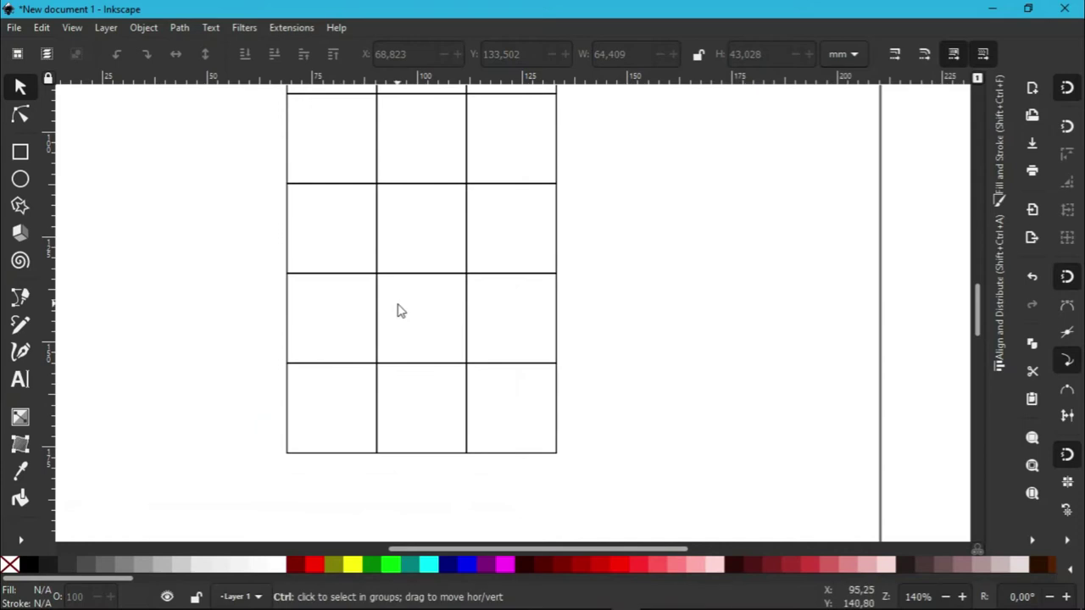
pyautogui.keyDown('ctrl'); pyautogui.scroll(1, 401, 311); pyautogui.keyUp('ctrl')
pyautogui.keyDown('ctrl'); pyautogui.scroll(1, 401, 311); pyautogui.keyUp('ctrl')
# - Draw a 7.6 mm circle in a middle square's top-left corner, duplicate it, and select it with the square
pyautogui.click(21, 179)
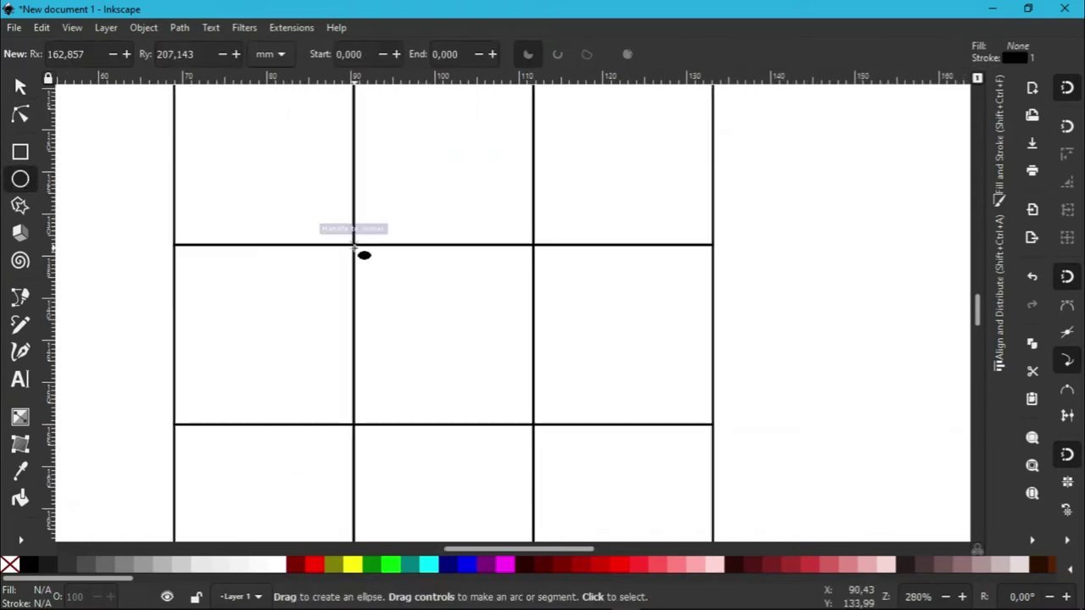
pyautogui.moveTo(354, 247); pyautogui.dragTo(422, 306)
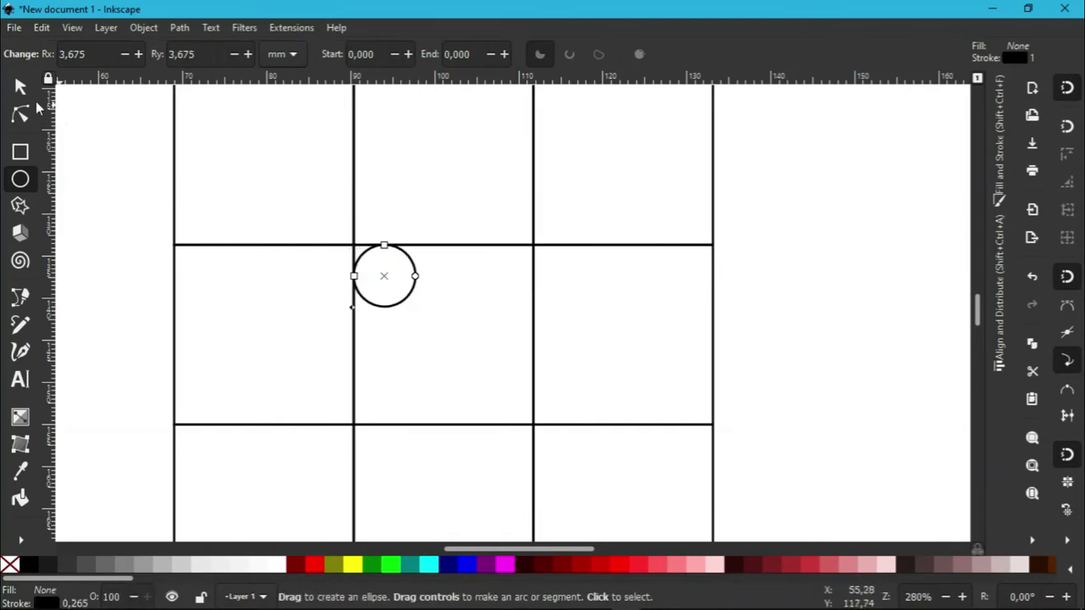
pyautogui.click(20, 87)
pyautogui.keyDown('ctrl'); pyautogui.scroll(1, 344, 331); pyautogui.keyUp('ctrl')
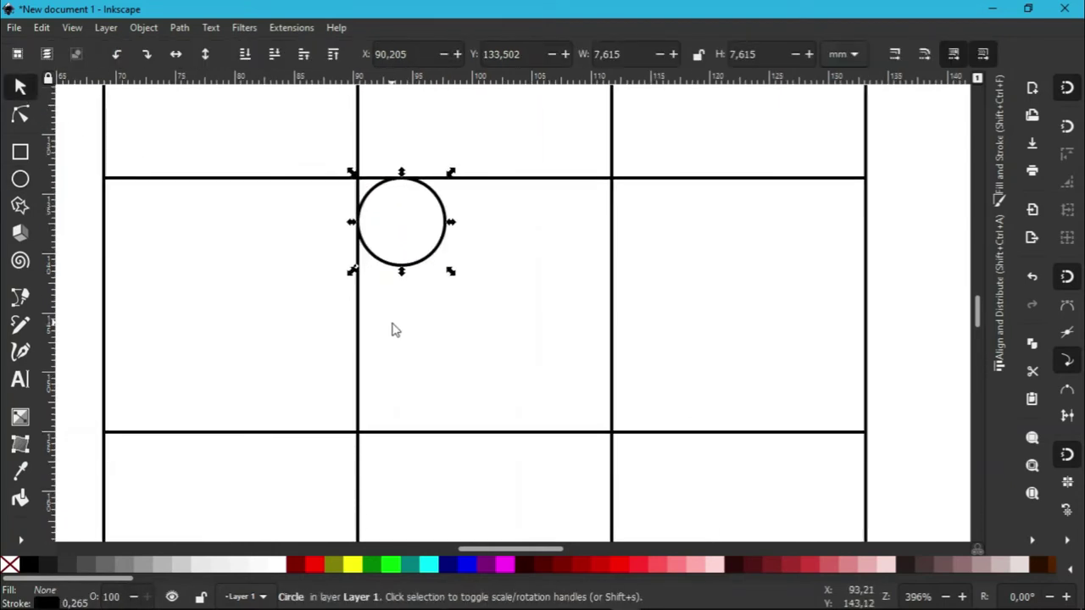
pyautogui.press('ctrl')
pyautogui.keyDown('shift'); pyautogui.click(361, 340); pyautogui.keyUp('shift')
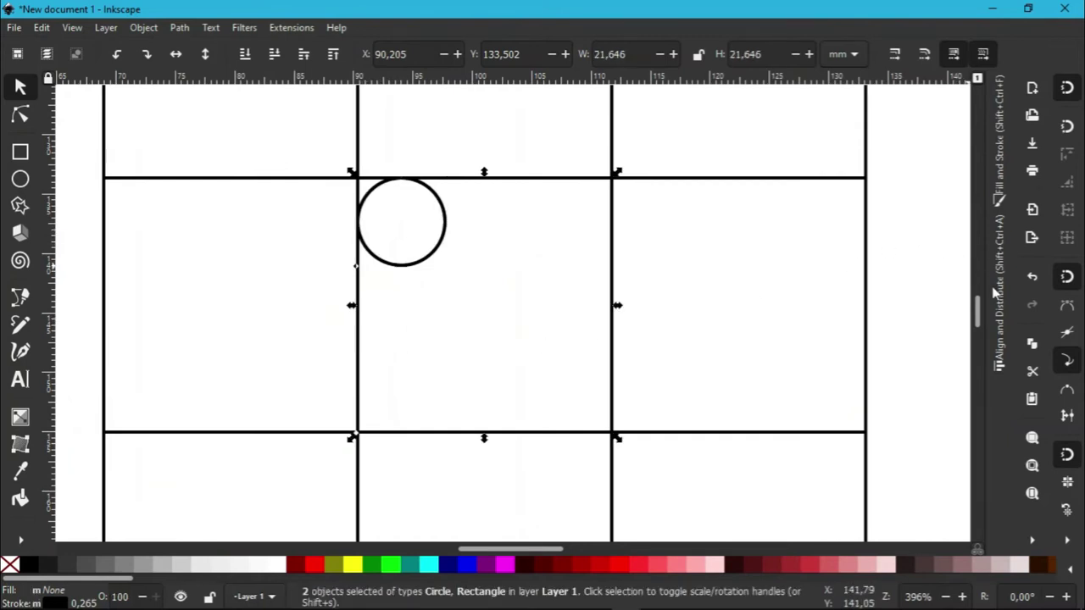
# - Align the circle copy to the square's bottom edge, filling the bottom-left corner
pyautogui.click(995, 292)
pyautogui.click(894, 184)
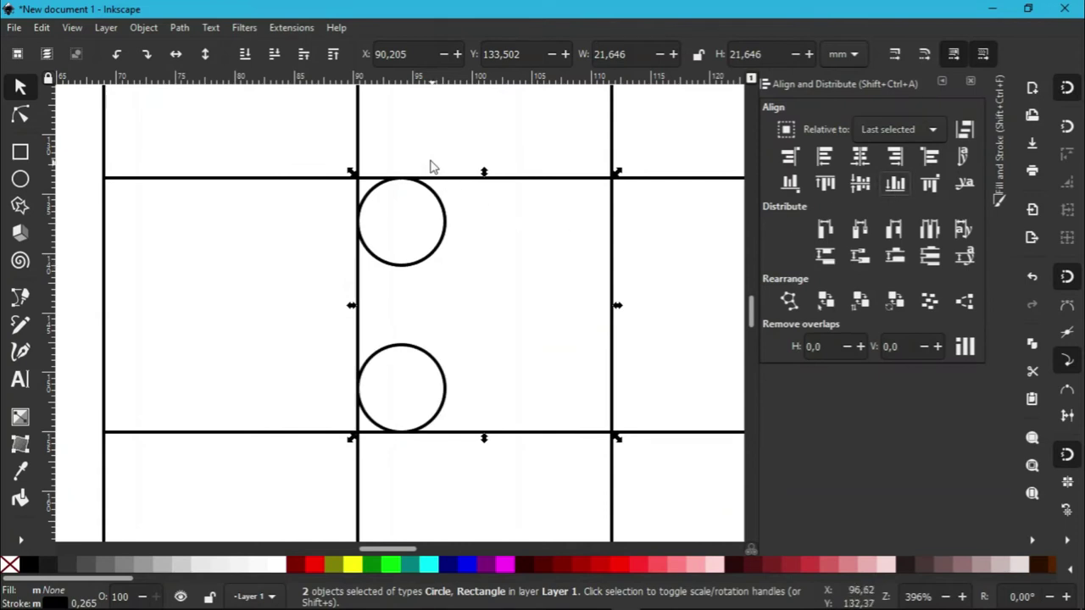
pyautogui.click(453, 212)
pyautogui.click(445, 219)
pyautogui.keyDown('shift'); pyautogui.click(440, 366); pyautogui.keyUp('shift')
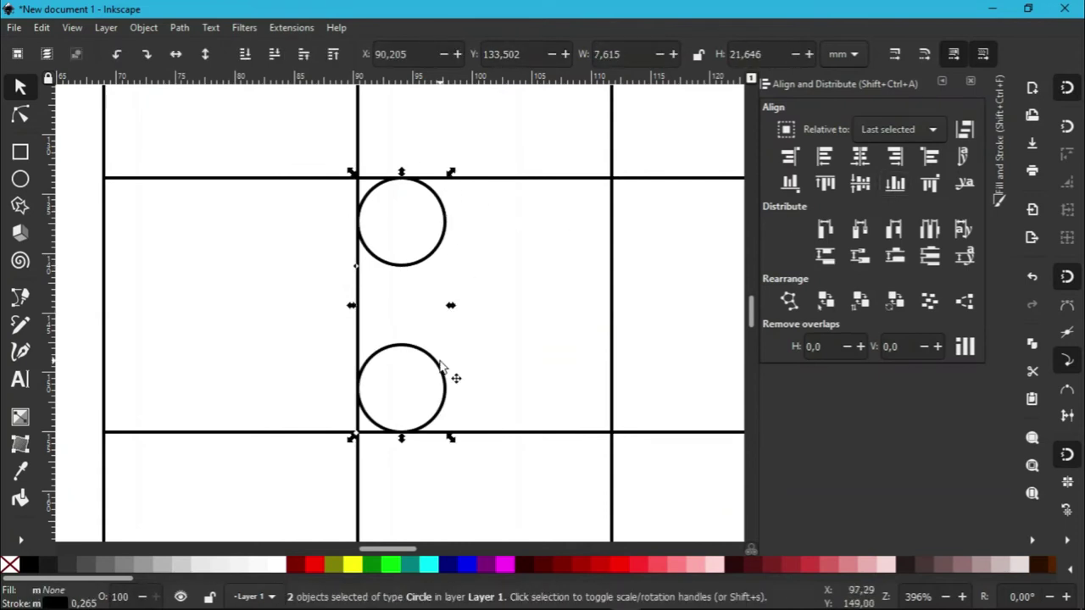
pyautogui.keyDown('shift'); pyautogui.click(523, 188); pyautogui.keyUp('shift')
# - Align circle copies to the square's right edge to fill the two right corners
pyautogui.click(889, 163)
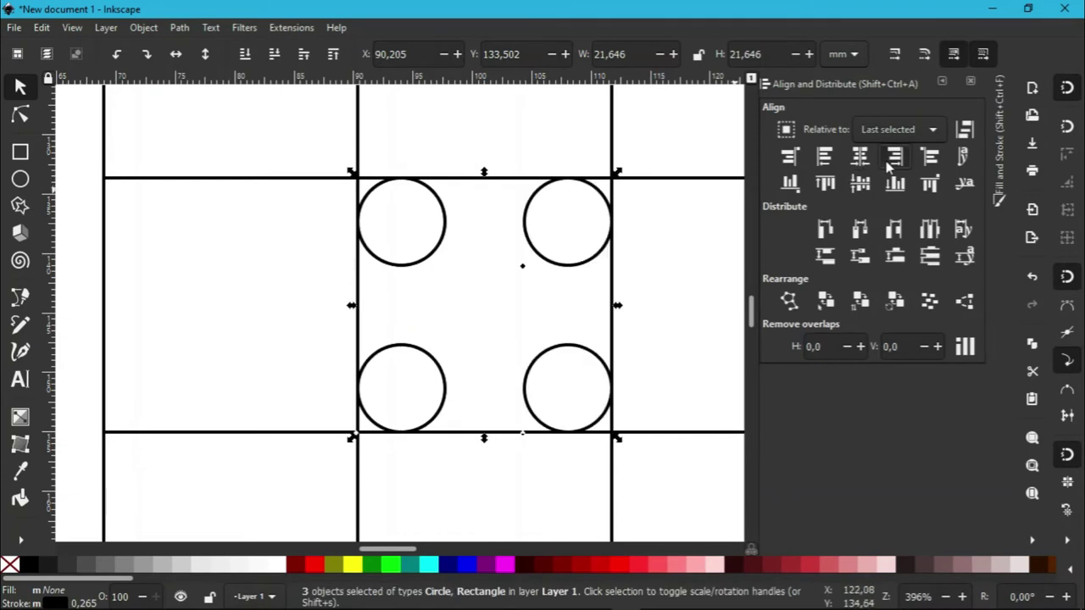
pyautogui.click(942, 82)
pyautogui.scroll(-2, 640, 255)
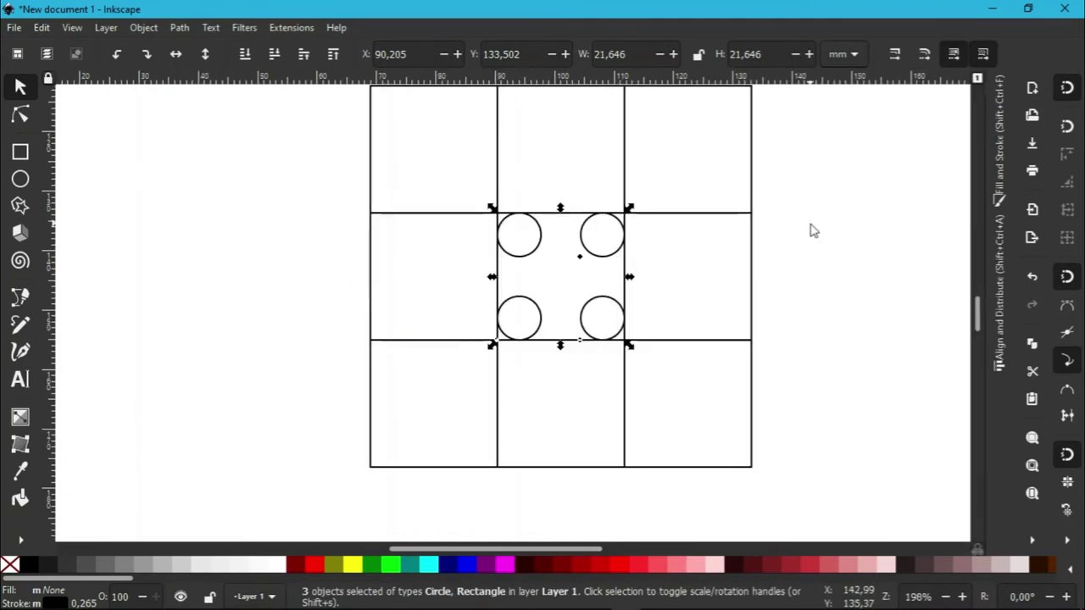
pyautogui.moveTo(811, 230); pyautogui.dragTo(714, 262)
pyautogui.scroll(1, 508, 242)
pyautogui.scroll(-2, 408, 240)
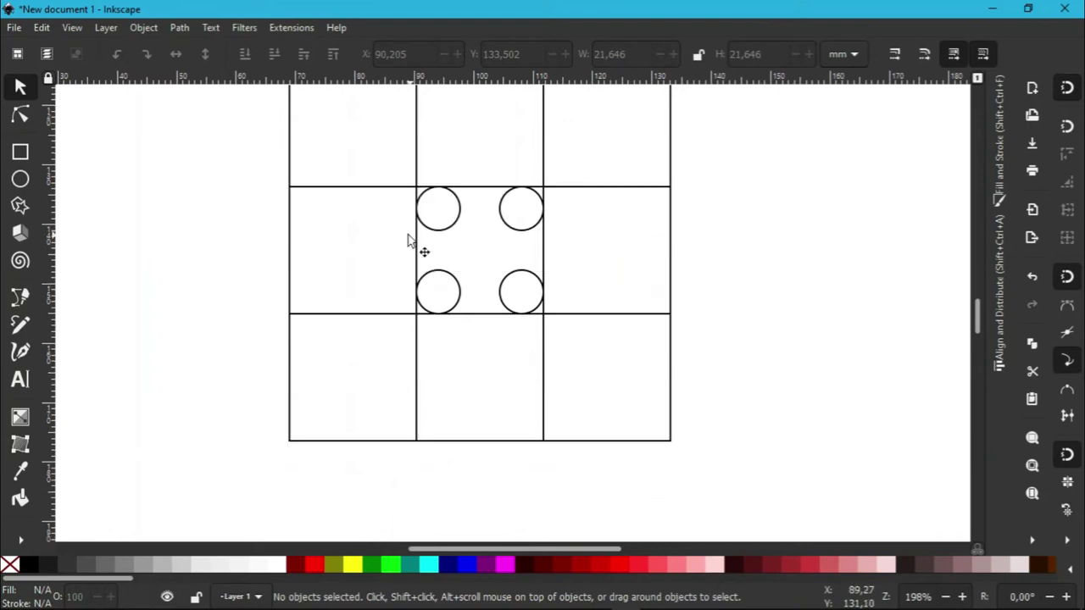
pyautogui.scroll(-1, 408, 240)
pyautogui.scroll(2, 285, 248)
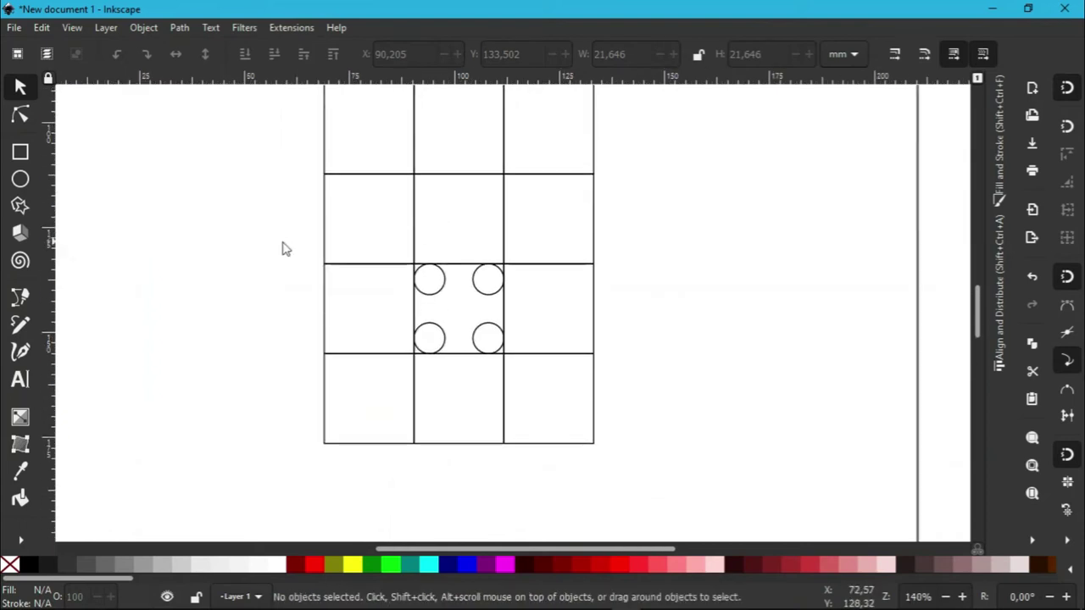
# - Start the b outline with the Pen tool: a diagonal, the middle square, another diagonal, the bottom edge
pyautogui.click(25, 297)
pyautogui.click(321, 357)
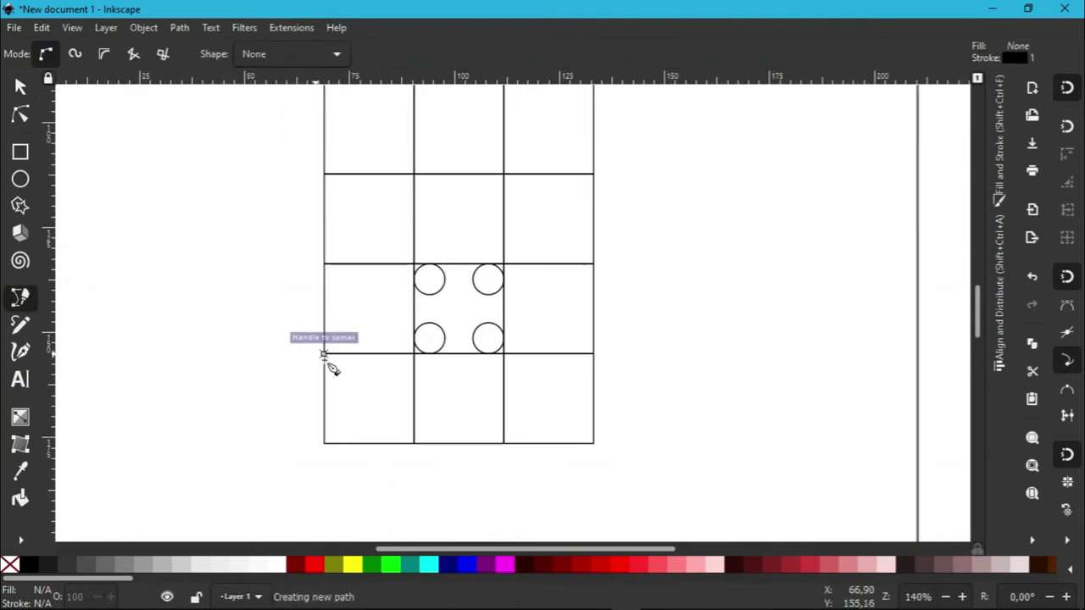
pyautogui.click(414, 440)
pyautogui.click(415, 266)
pyautogui.click(505, 268)
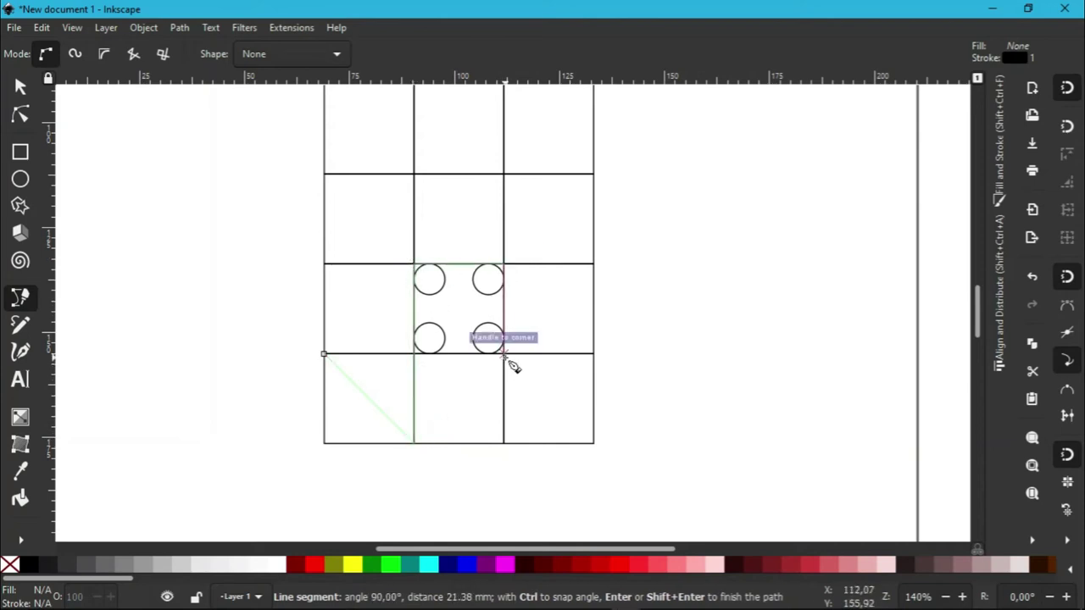
pyautogui.click(506, 356)
pyautogui.click(415, 355)
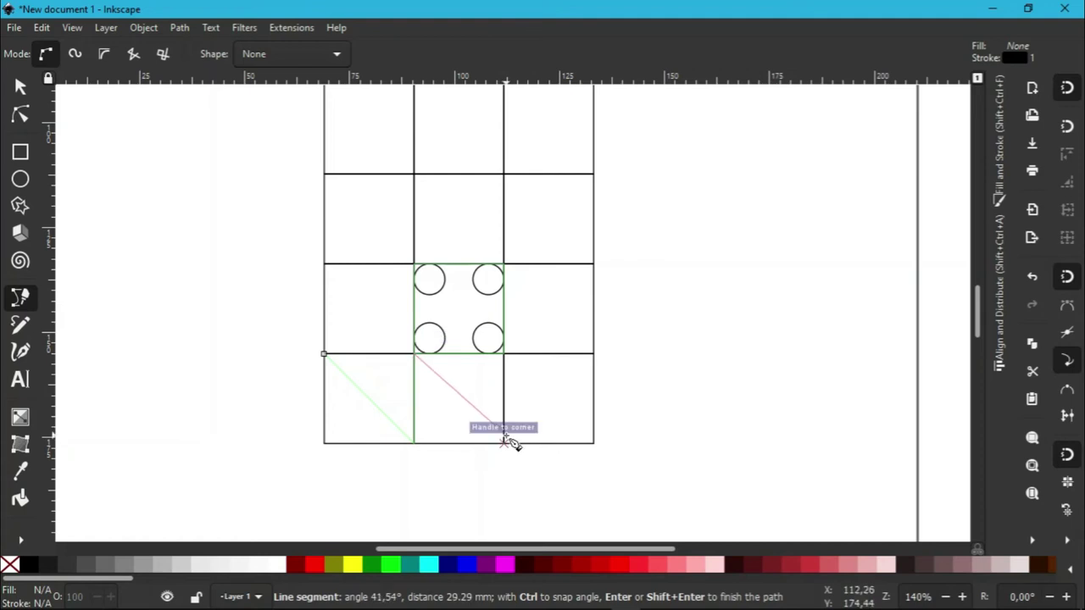
pyautogui.click(505, 441)
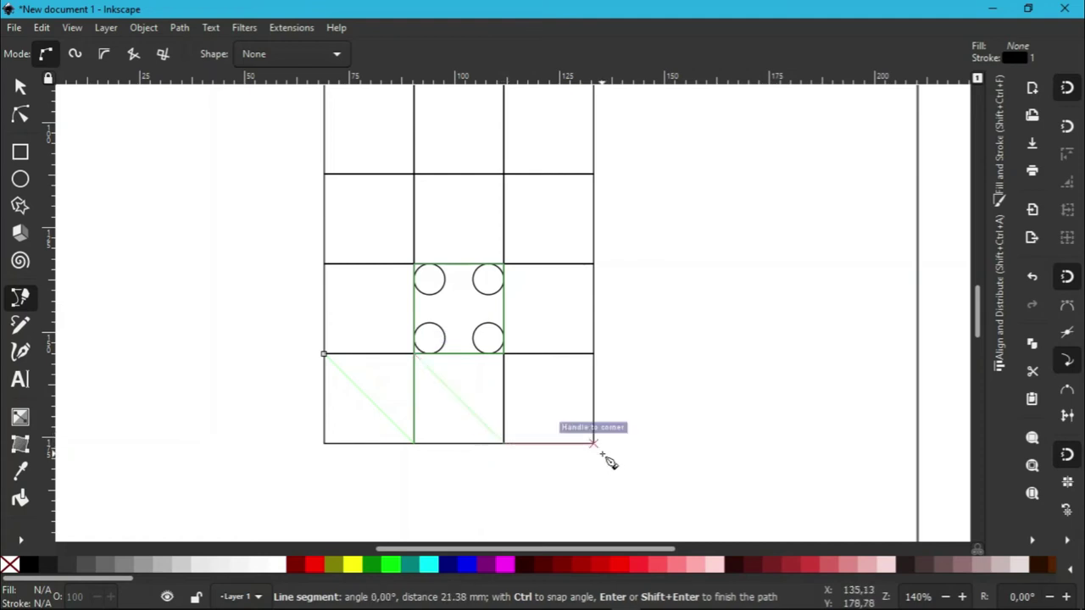
pyautogui.click(594, 443)
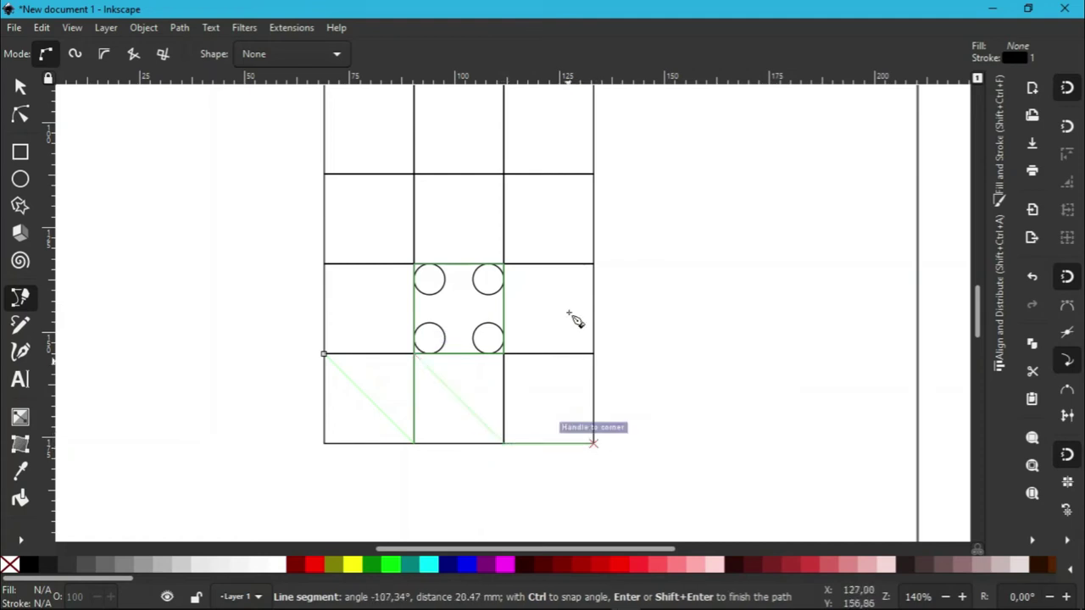
# - Continue the outline up the right side, along the top diagonals, and close it at the start node
pyautogui.click(592, 263)
pyautogui.click(503, 174)
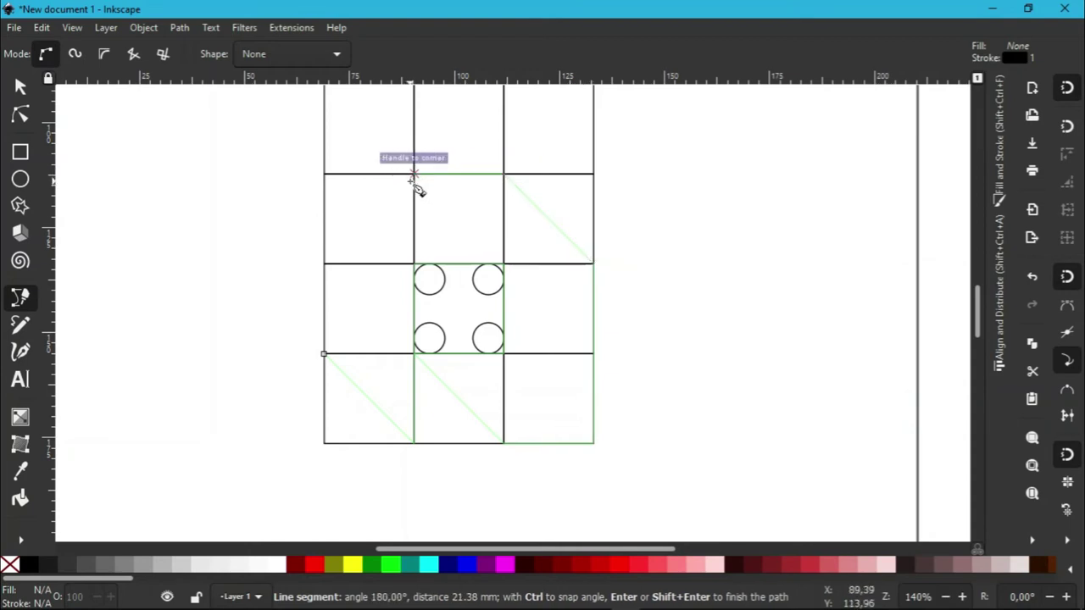
pyautogui.click(413, 173)
pyautogui.scroll(5, 415, 178)
pyautogui.click(414, 274)
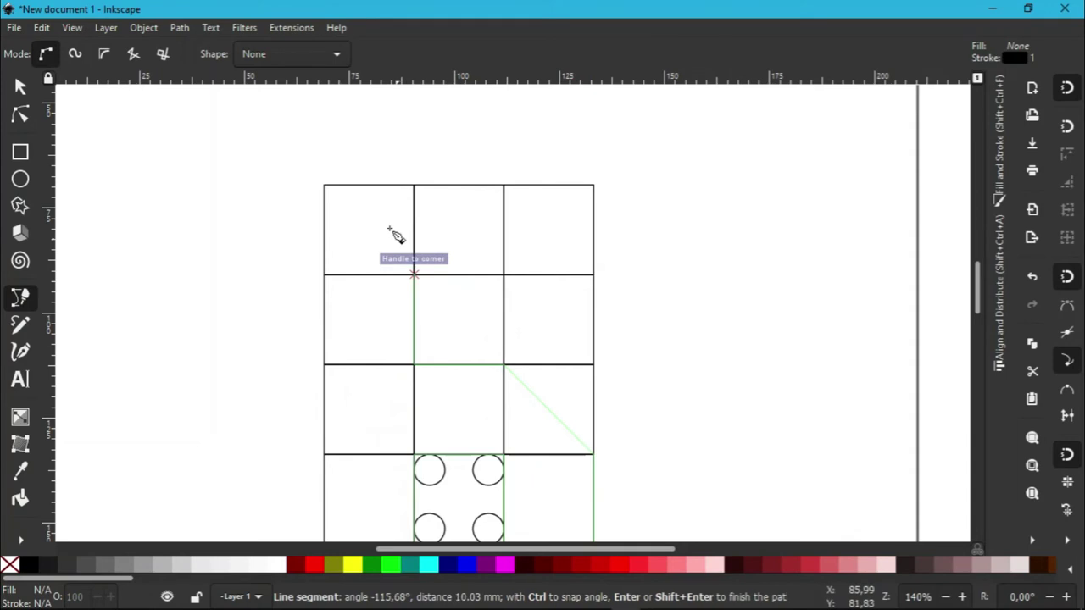
pyautogui.click(325, 184)
pyautogui.scroll(-2, 349, 332)
pyautogui.scroll(-1, 339, 382)
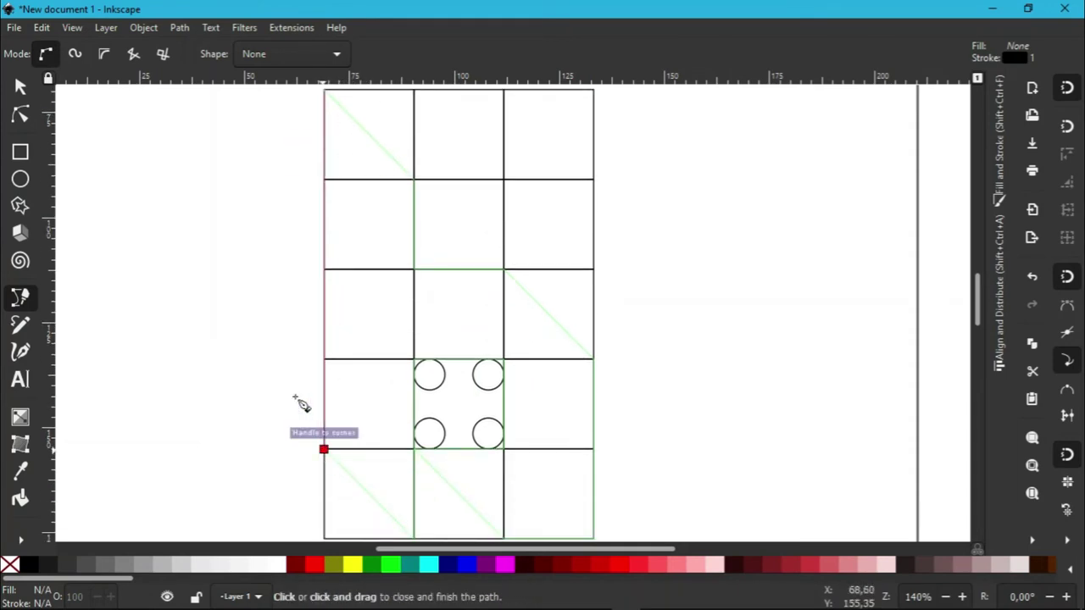
pyautogui.click(295, 398)
pyautogui.scroll(-1, 295, 395)
# - Delete the four squares in the grid's top-right area
pyautogui.click(21, 87)
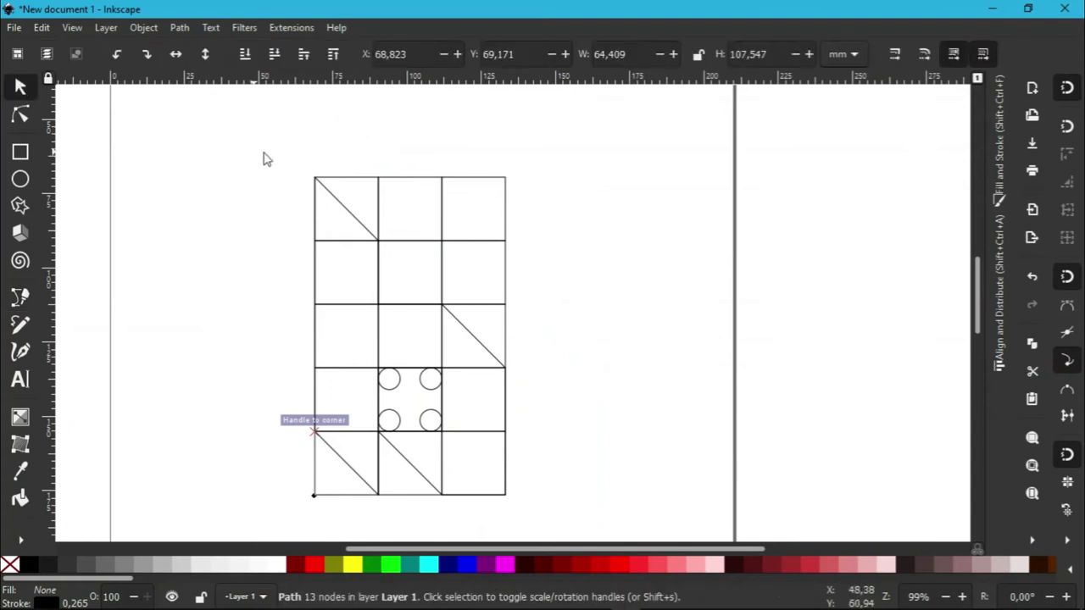
pyautogui.click(363, 157)
pyautogui.moveTo(361, 146); pyautogui.dragTo(552, 331)
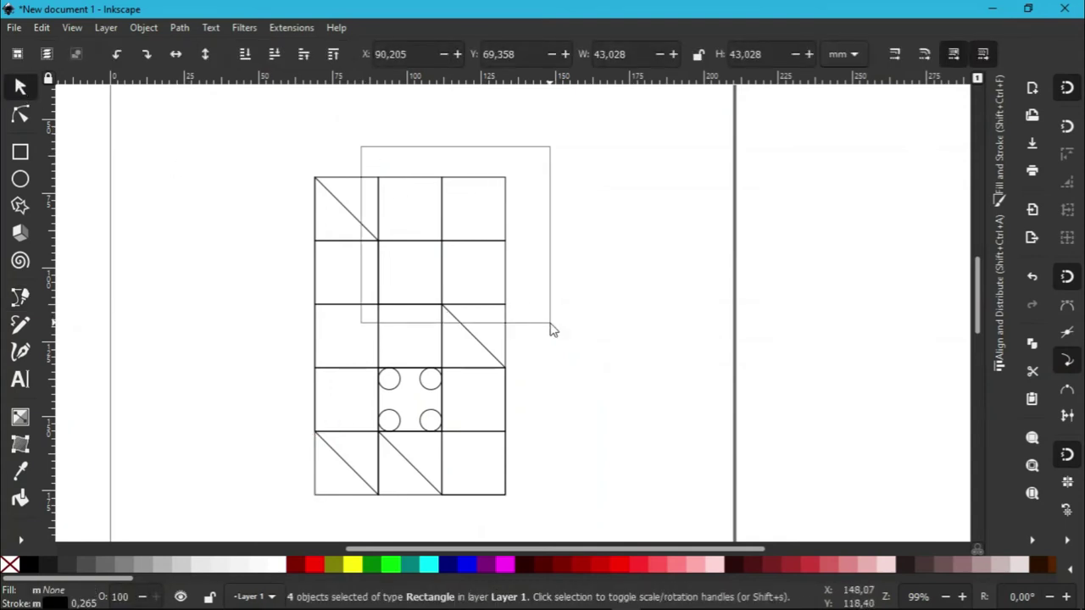
pyautogui.press('Delete')
# - Combine all the remaining squares, circles and outline into a single path
pyautogui.moveTo(215, 150); pyautogui.dragTo(520, 518)
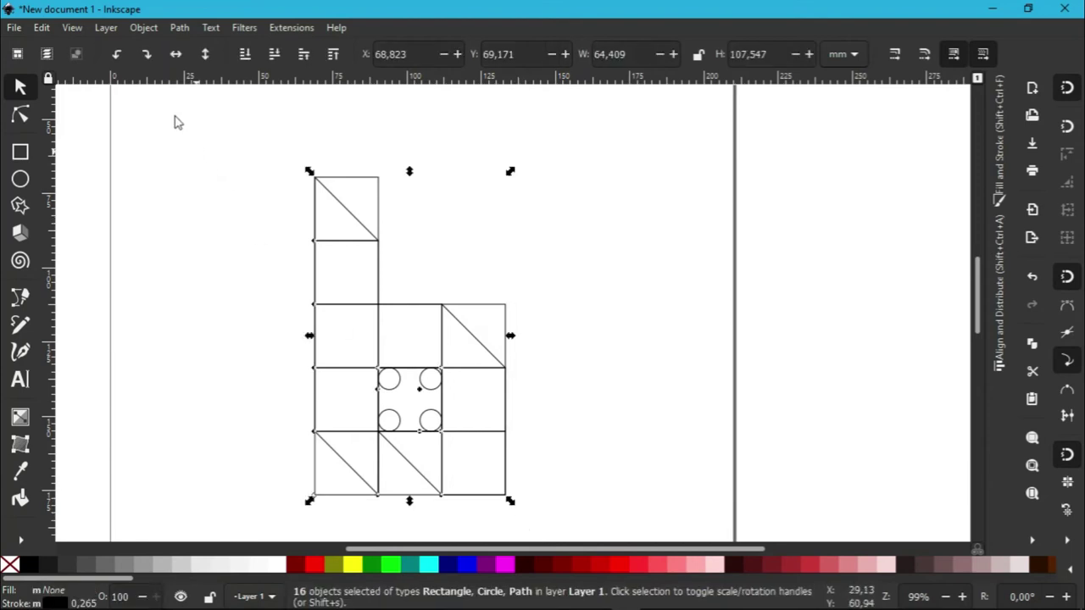
pyautogui.click(144, 28)
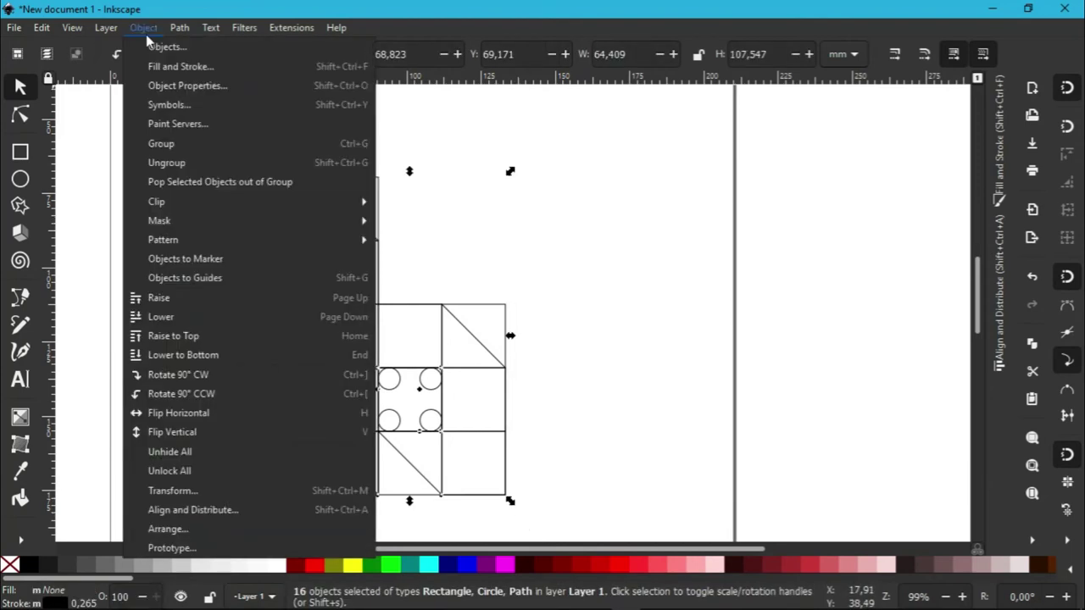
pyautogui.press('Escape')
pyautogui.click(180, 28)
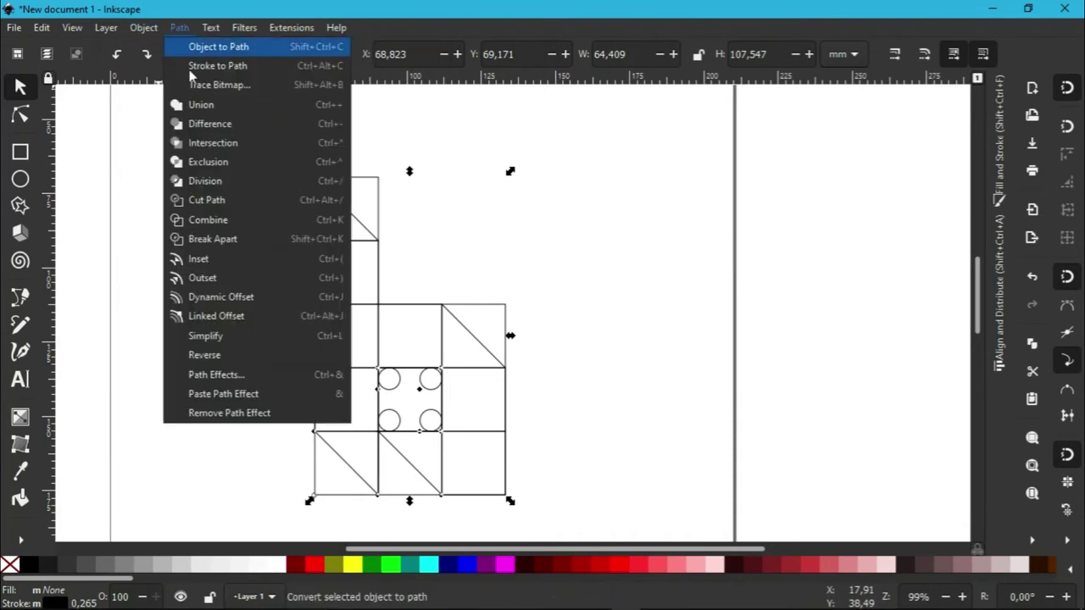
pyautogui.click(216, 222)
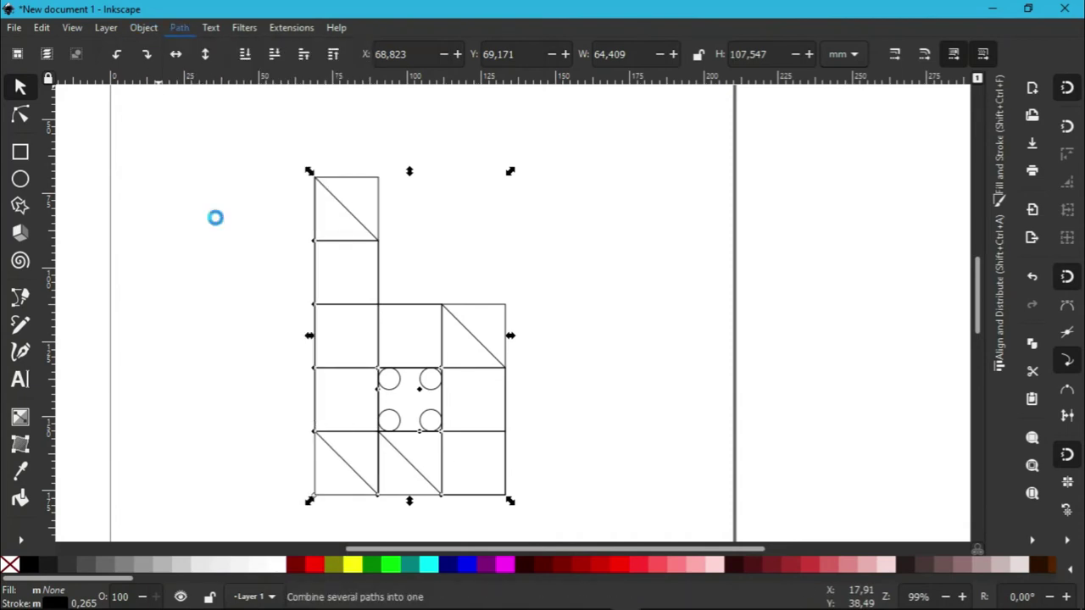
# - Add a teal rectangle, about 64.4 × 107.2 mm, behind the grid and select it with the pattern
pyautogui.click(21, 153)
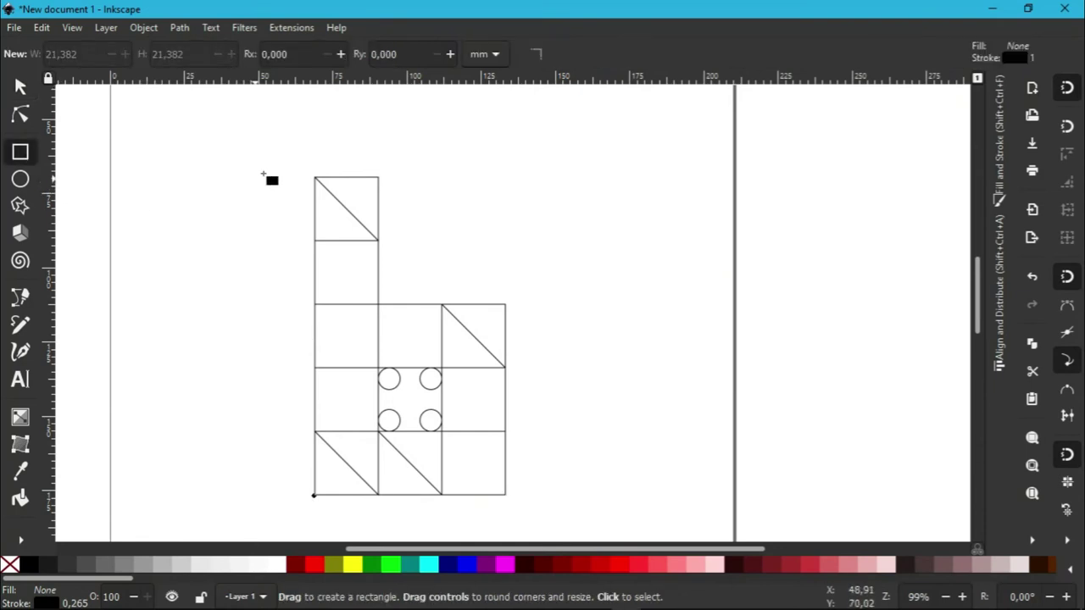
pyautogui.moveTo(310, 174); pyautogui.dragTo(512, 498)
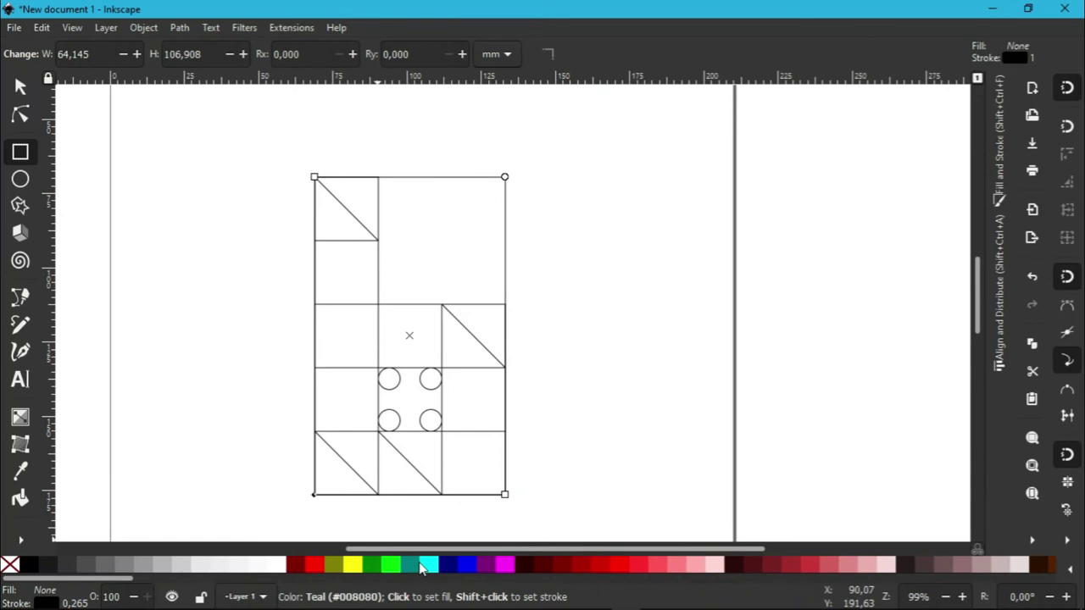
pyautogui.click(415, 566)
pyautogui.click(21, 87)
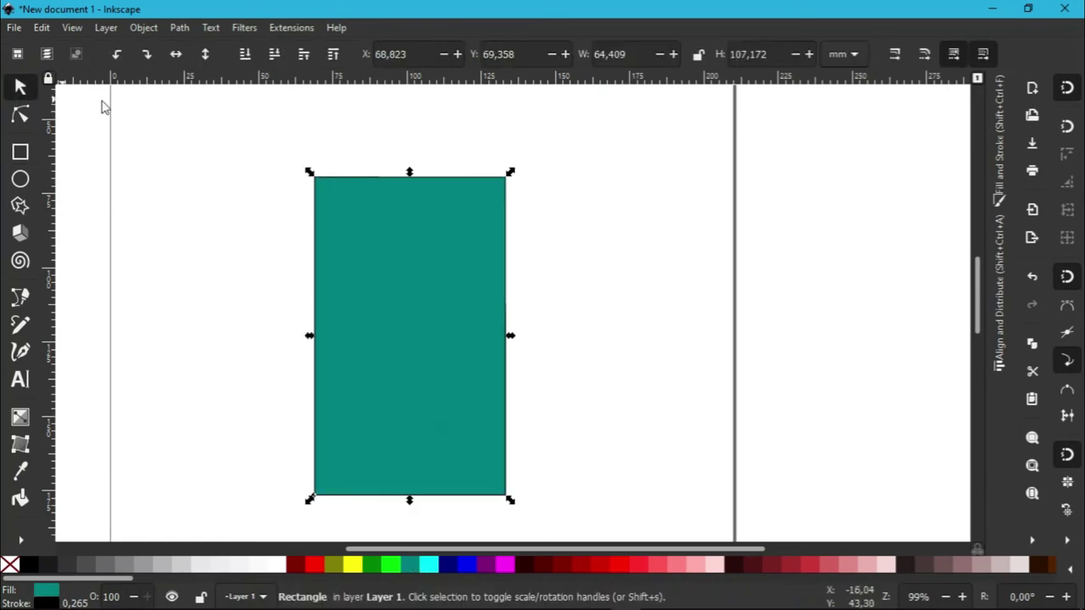
pyautogui.click(245, 54)
pyautogui.click(263, 158)
pyautogui.moveTo(265, 155)
pyautogui.mouseDown()
pyautogui.moveTo(507, 480)
pyautogui.moveTo(520, 515)
pyautogui.mouseUp()
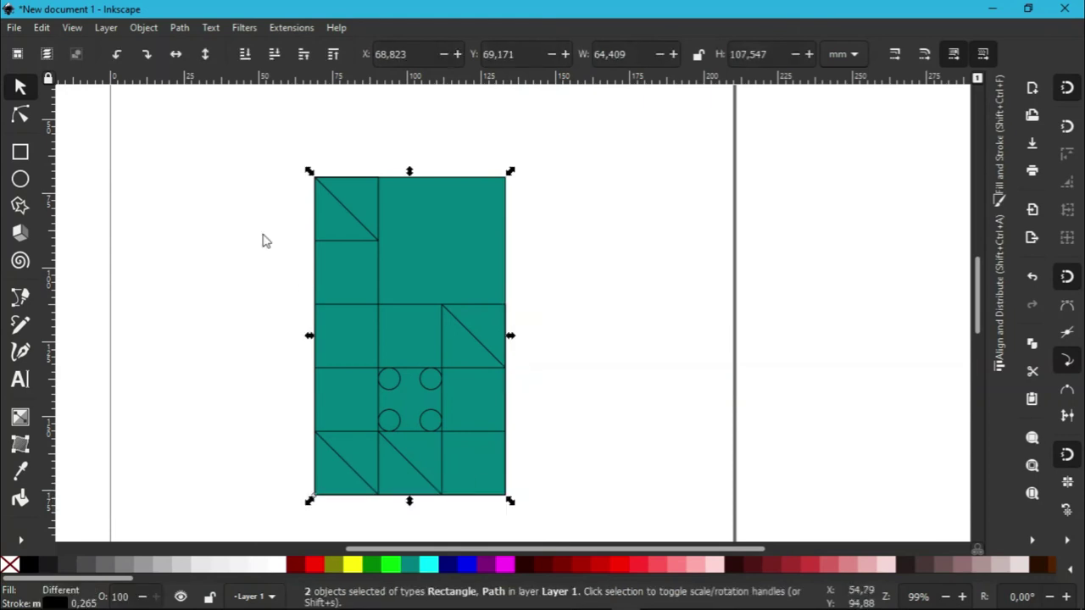
pyautogui.click(144, 28)
pyautogui.moveTo(178, 28)
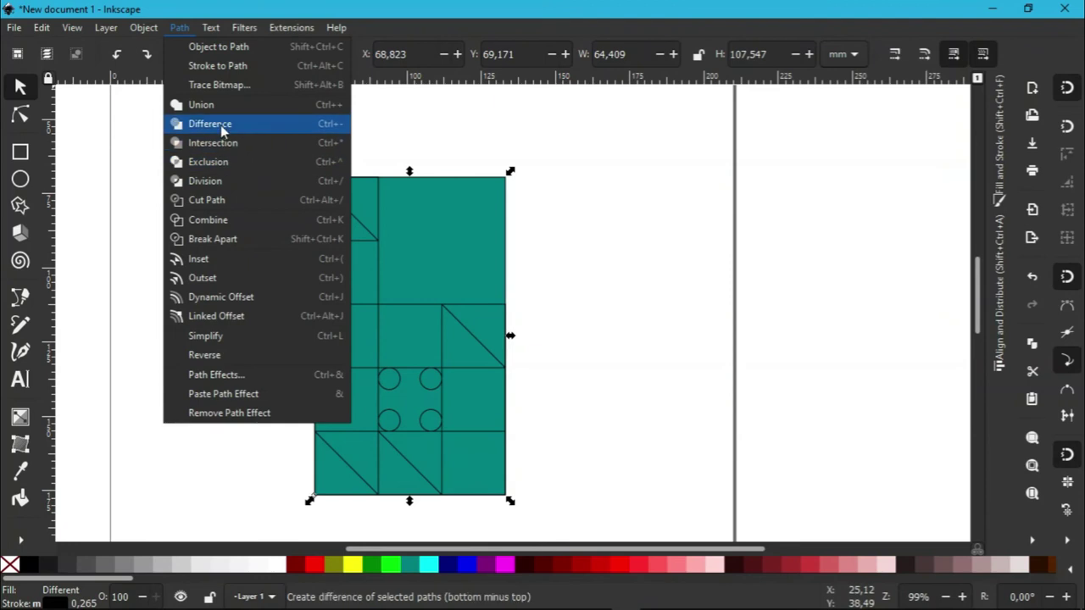
# - Divide the rectangle by the pattern, then delete the large top-right piece and four outer triangles
pyautogui.click(222, 191)
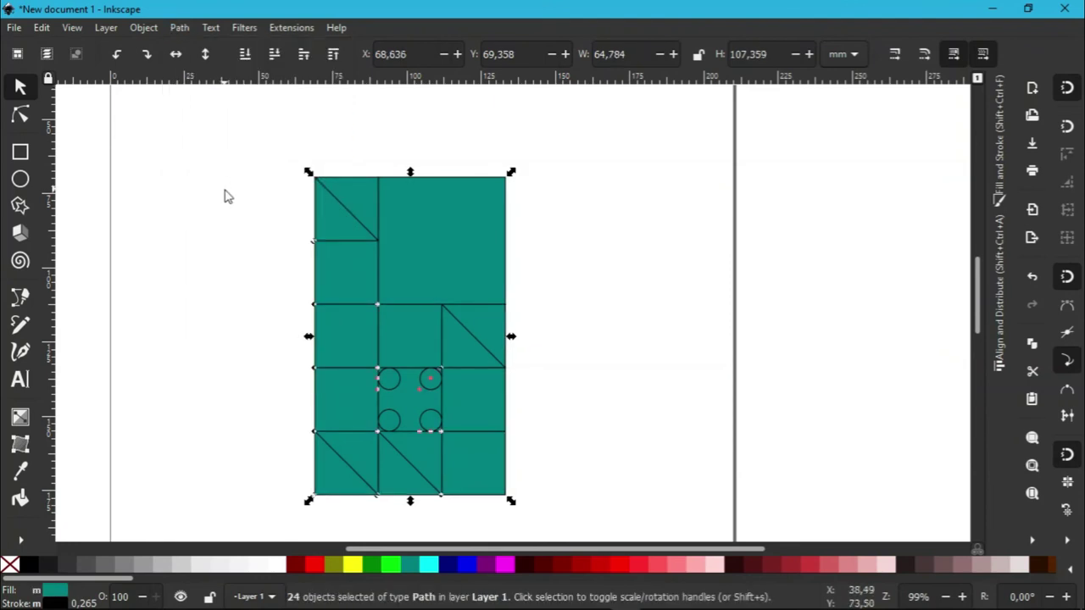
pyautogui.click(225, 194)
pyautogui.click(434, 225)
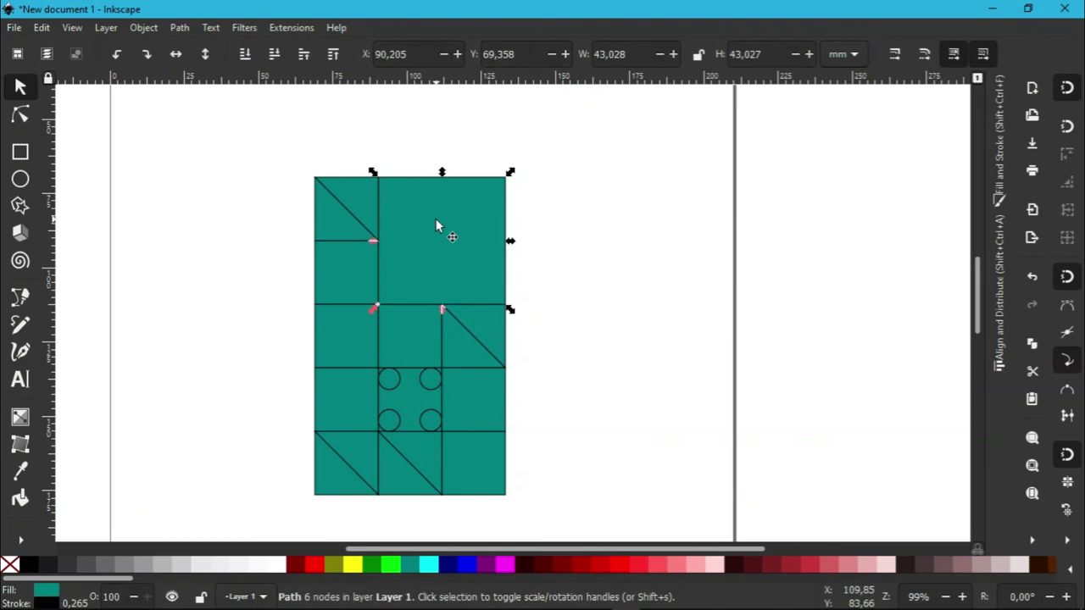
pyautogui.press('Delete')
pyautogui.click(364, 218)
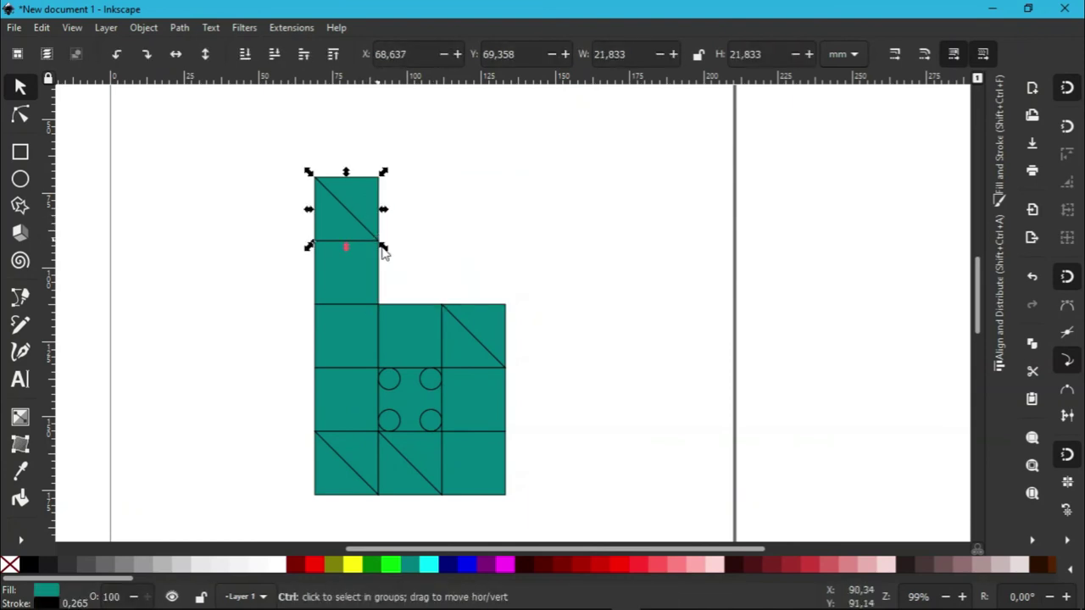
pyautogui.press('Delete')
pyautogui.click(483, 312)
pyautogui.press('Delete')
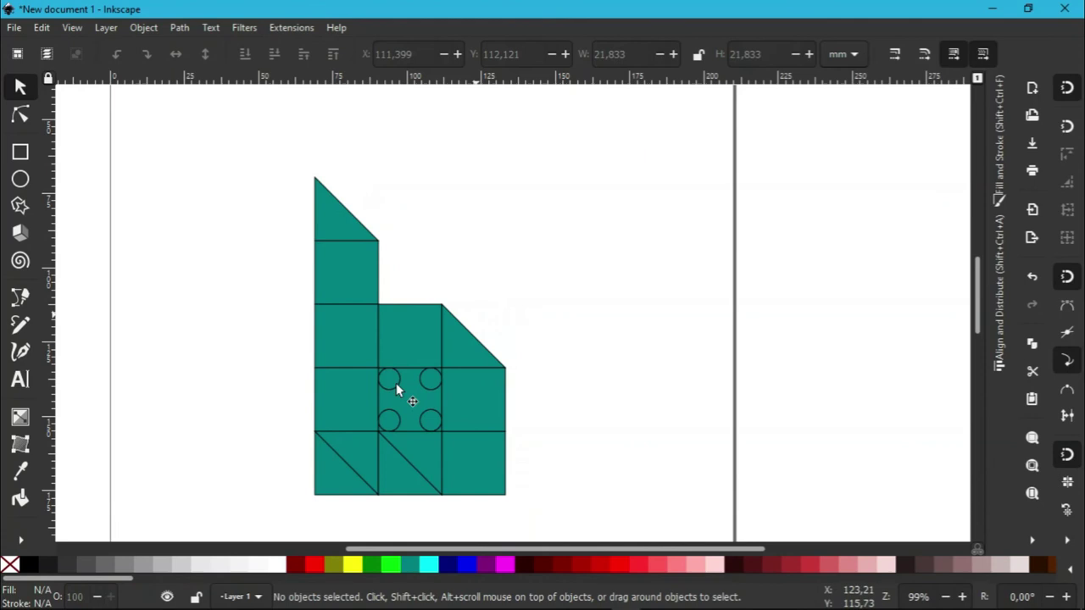
pyautogui.click(321, 482)
pyautogui.press('Delete')
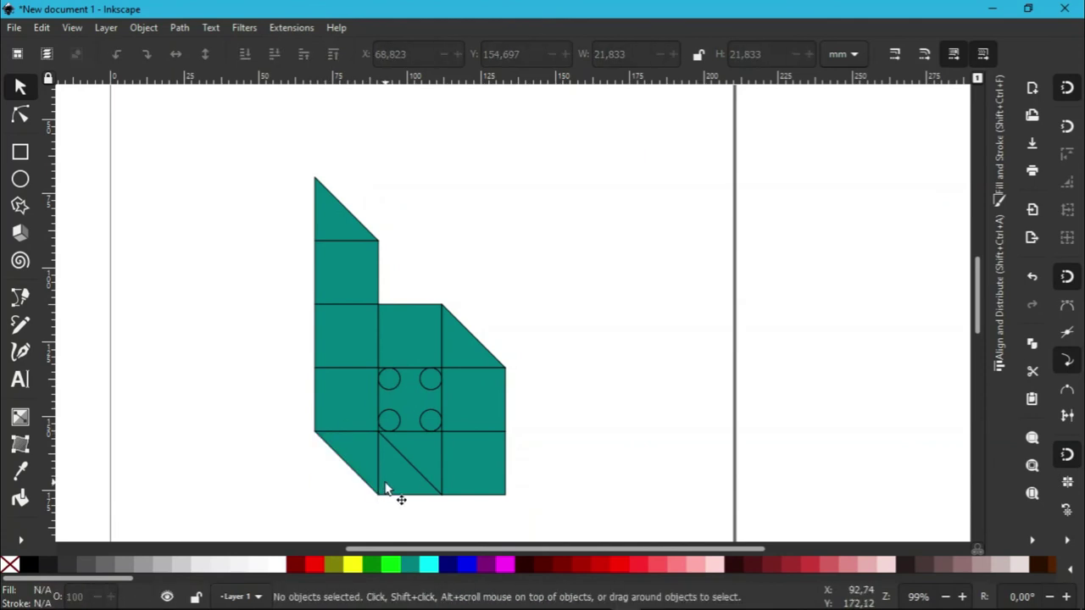
pyautogui.click(386, 489)
pyautogui.press('Delete')
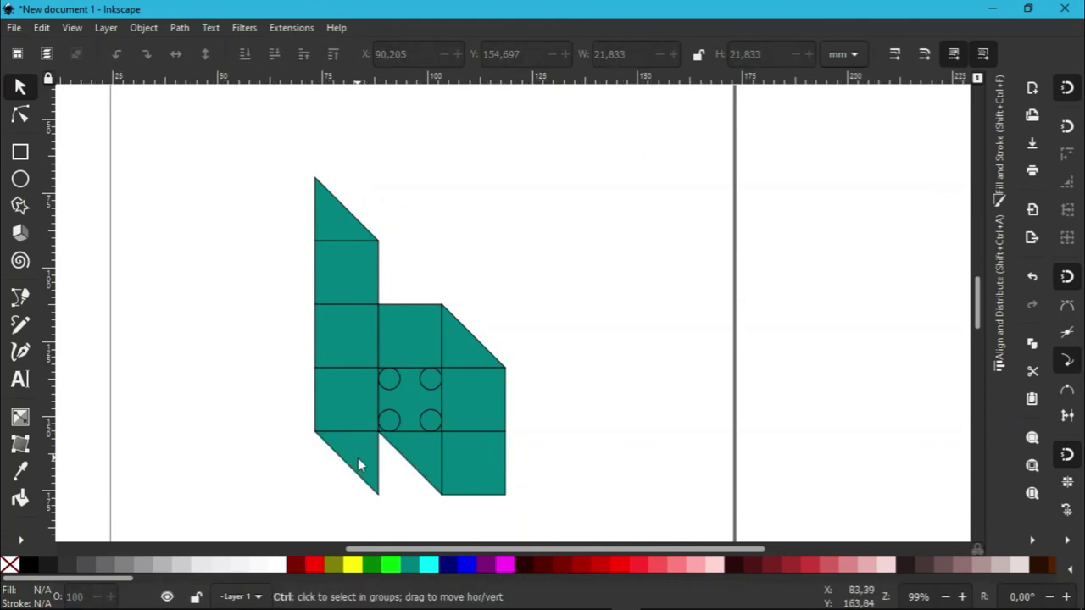
# - Delete the centre square and its four corner circles to leave a rounded-square hole
pyautogui.keyDown('ctrl'); pyautogui.scroll(2, 358, 457); pyautogui.keyUp('ctrl')
pyautogui.click(460, 379)
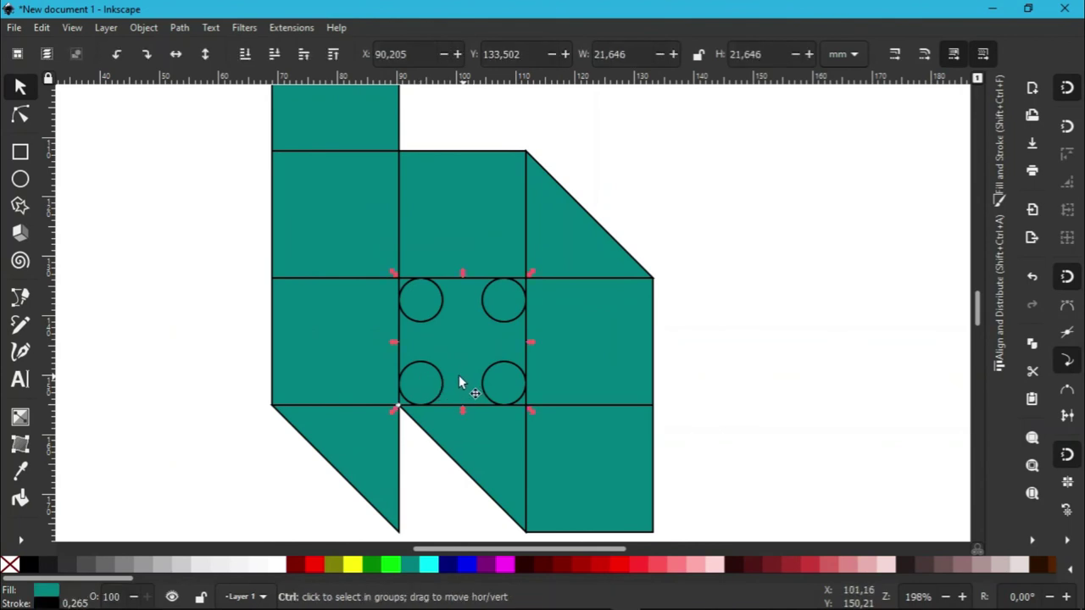
pyautogui.press('Delete')
pyautogui.keyDown('ctrl'); pyautogui.scroll(1, 457, 381); pyautogui.keyUp('ctrl')
pyautogui.click(403, 386)
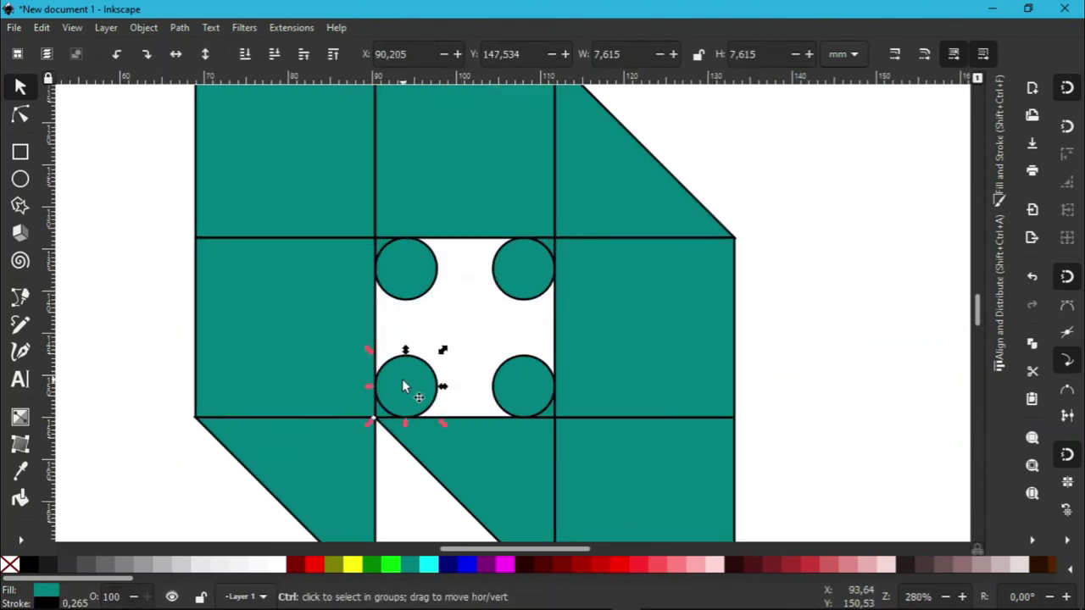
pyautogui.press('Delete')
pyautogui.click(499, 387)
pyautogui.press('Delete')
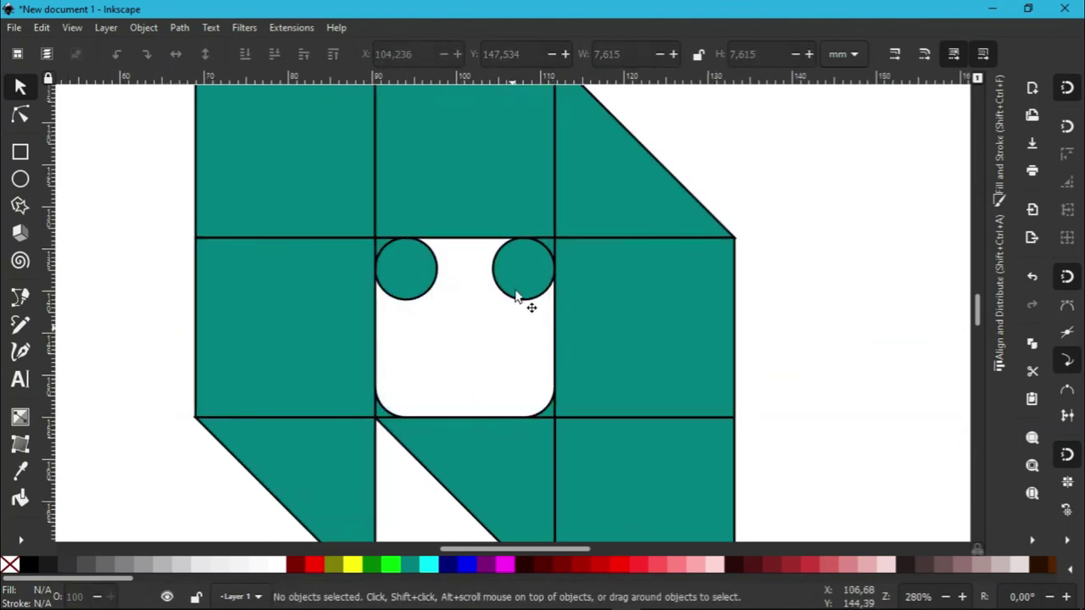
pyautogui.click(506, 281)
pyautogui.press('Delete')
pyautogui.click(411, 272)
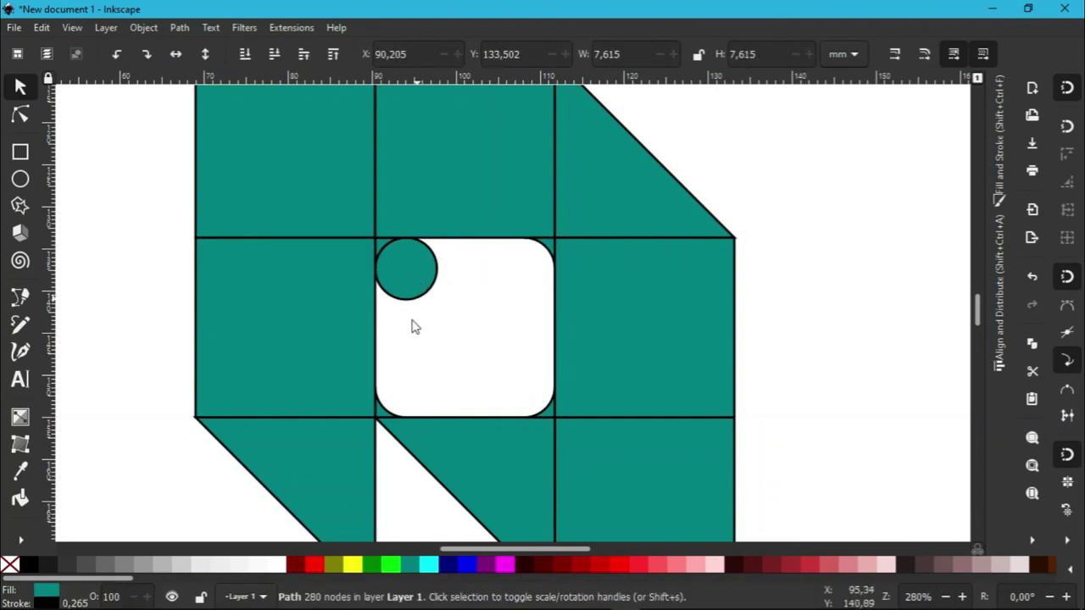
pyautogui.press('Delete')
# - Select all the remaining pieces of the teal b
pyautogui.click(386, 413)
pyautogui.click(398, 399)
pyautogui.keyDown('ctrl'); pyautogui.scroll(-1, 398, 385); pyautogui.keyUp('ctrl')
pyautogui.keyDown('ctrl'); pyautogui.scroll(-1, 401, 374); pyautogui.keyUp('ctrl')
pyautogui.keyDown('ctrl'); pyautogui.scroll(-1, 403, 374); pyautogui.keyUp('ctrl')
pyautogui.moveTo(536, 466); pyautogui.dragTo(266, 127)
# - Union the 13 pieces into one 231-node teal path and remove its black stroke
pyautogui.click(144, 27)
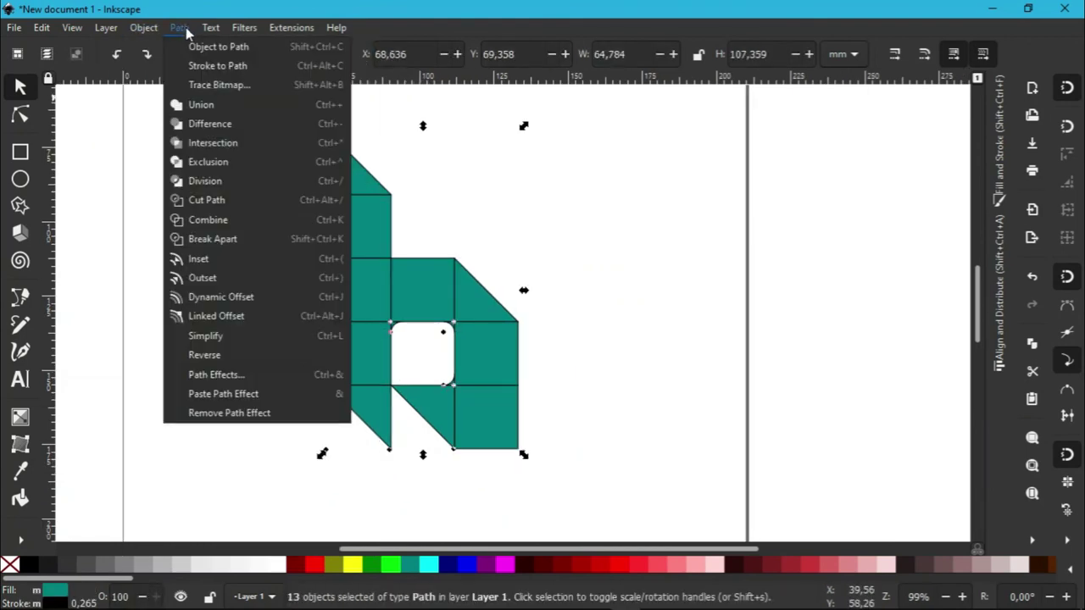
pyautogui.click(207, 105)
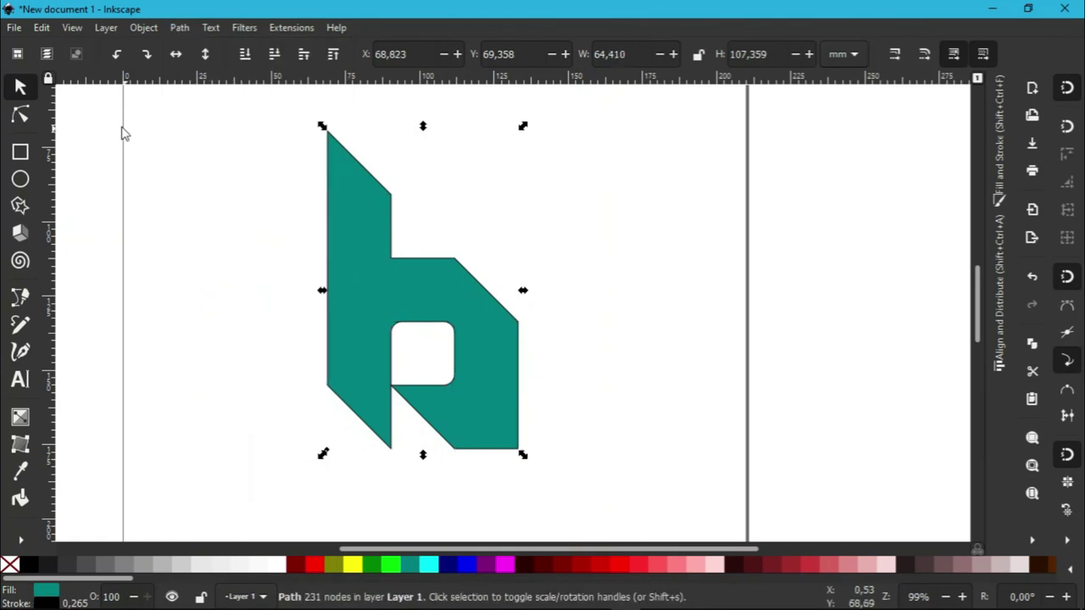
pyautogui.keyDown('shift'); pyautogui.click(12, 564); pyautogui.keyUp('shift')
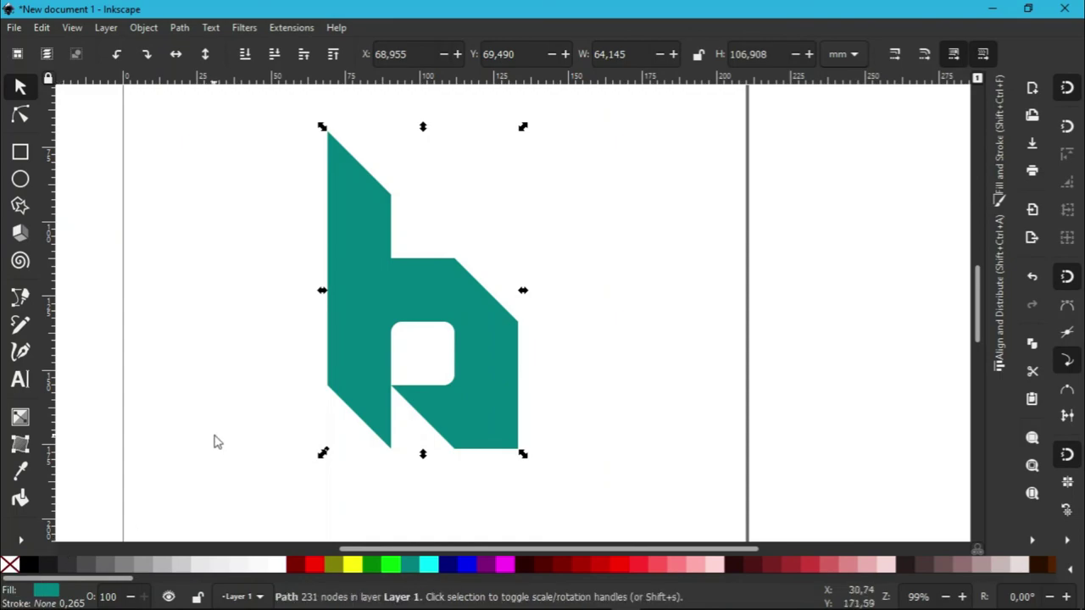
pyautogui.click(198, 395)
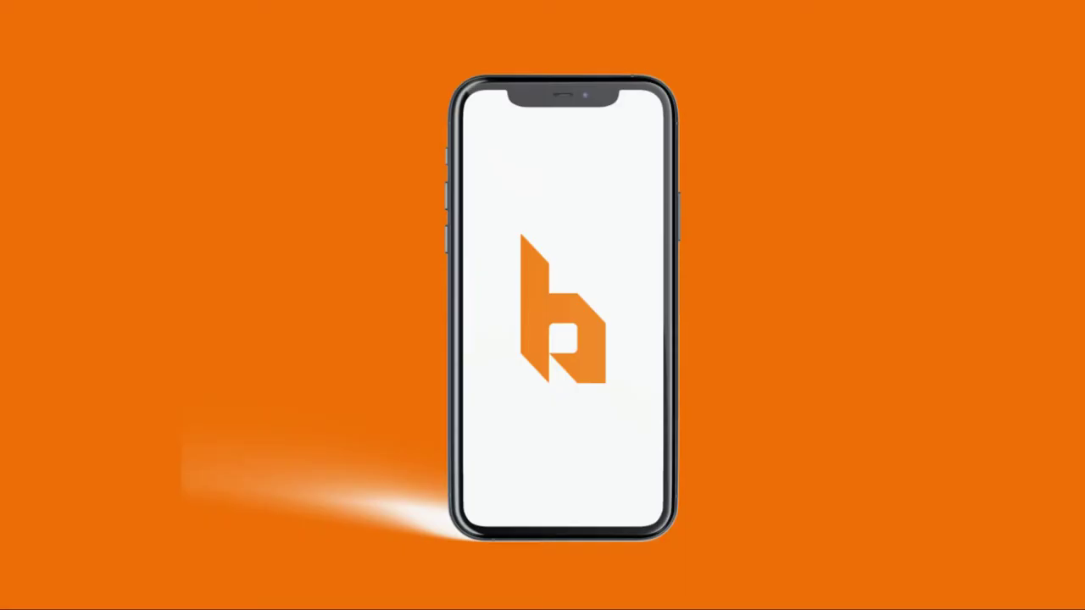